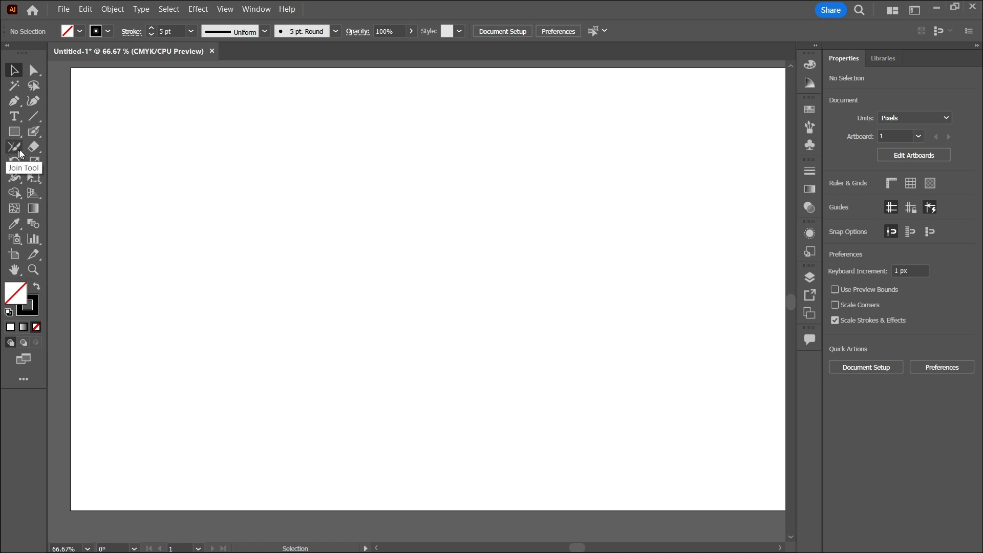
{"action": "left_click_drag", "start_coordinate": [15, 147], "coordinate": [56, 143]}
{"action": "left_click", "coordinate": [39, 149]}
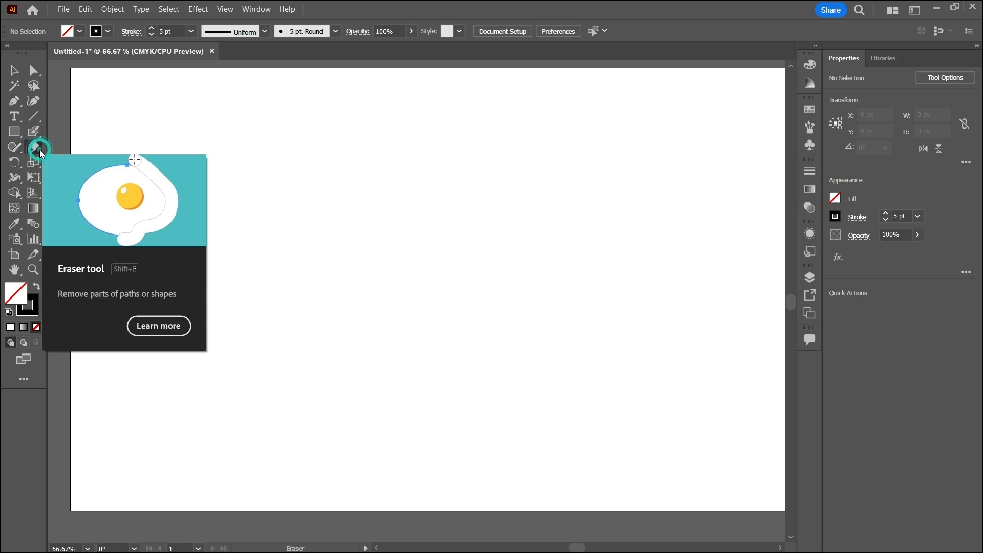
{"action": "left_click_drag", "start_coordinate": [39, 150], "coordinate": [40, 150]}
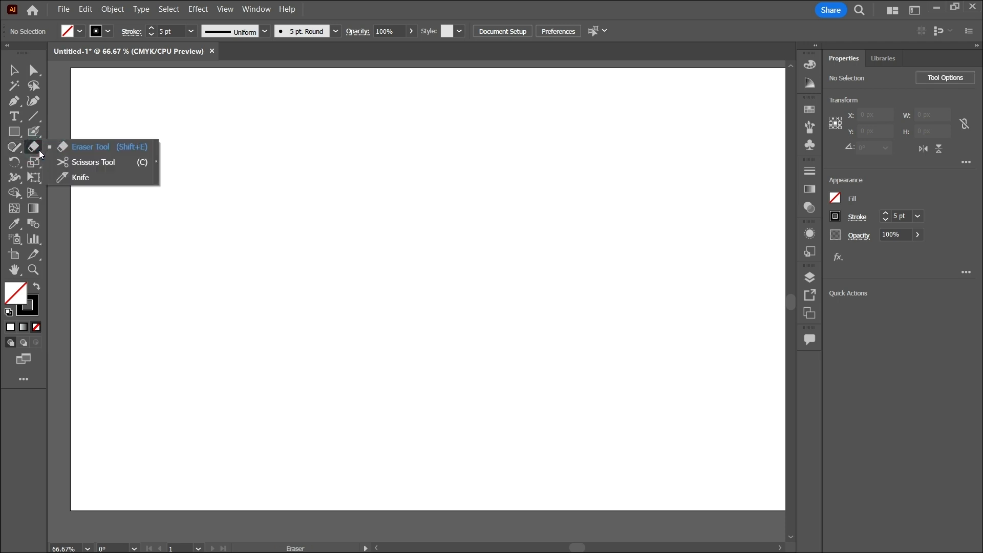
{"action": "left_click_drag", "start_coordinate": [39, 149], "coordinate": [79, 149]}
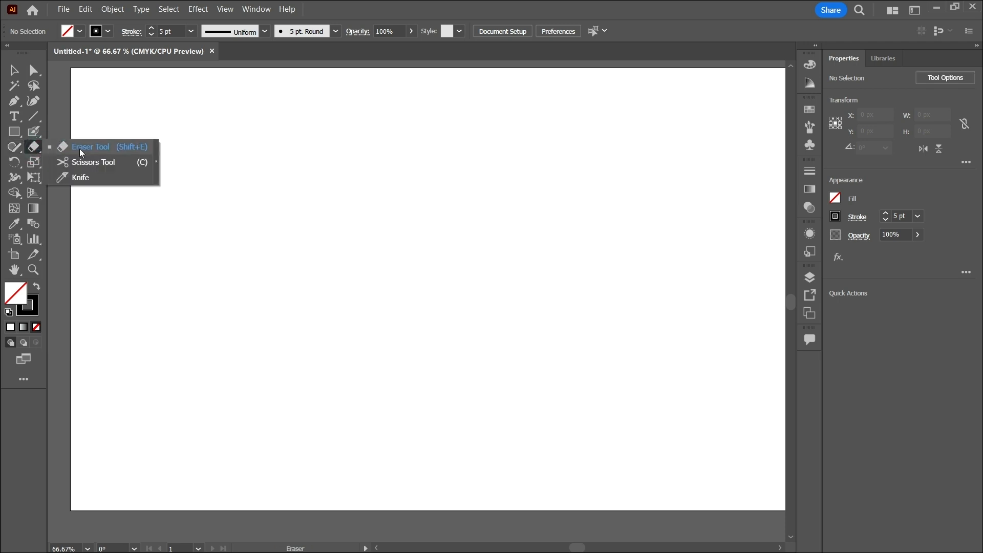
{"action": "left_click_drag", "start_coordinate": [135, 150], "coordinate": [131, 170]}
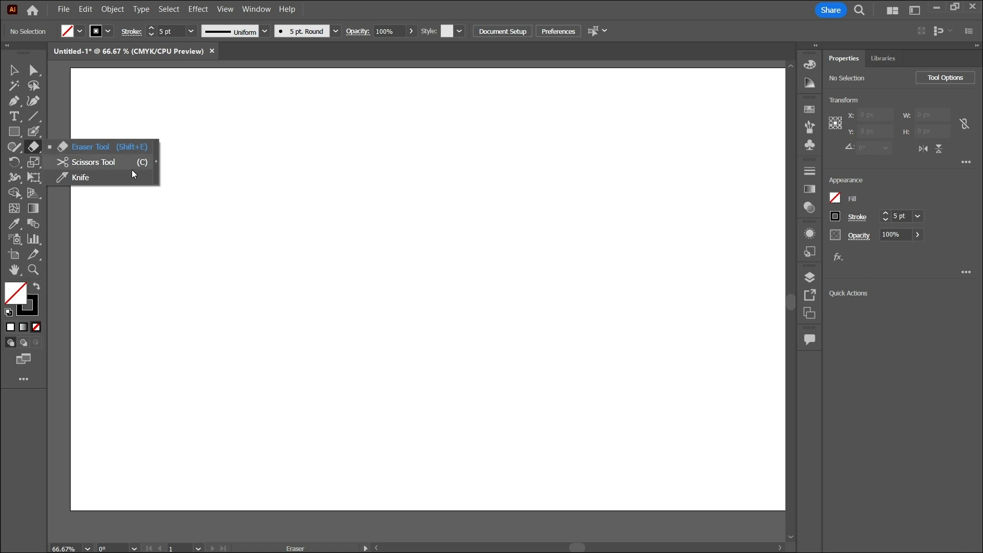
{"action": "mouse_move", "coordinate": [142, 162]}
{"action": "left_mouse_down"}
{"action": "mouse_move", "coordinate": [97, 179]}
{"action": "mouse_move", "coordinate": [99, 78]}
{"action": "mouse_move", "coordinate": [382, 195]}
{"action": "mouse_move", "coordinate": [132, 169]}
{"action": "left_mouse_up"}
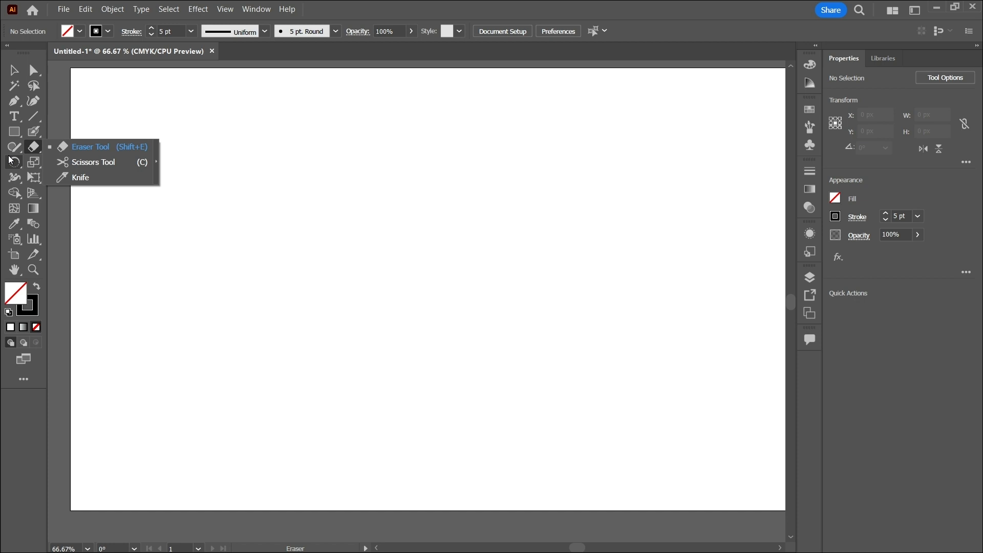
- Draw a five-pointed star about 264 by 268 px in the upper-left area of the artboard
{"action": "left_click", "coordinate": [14, 132]}
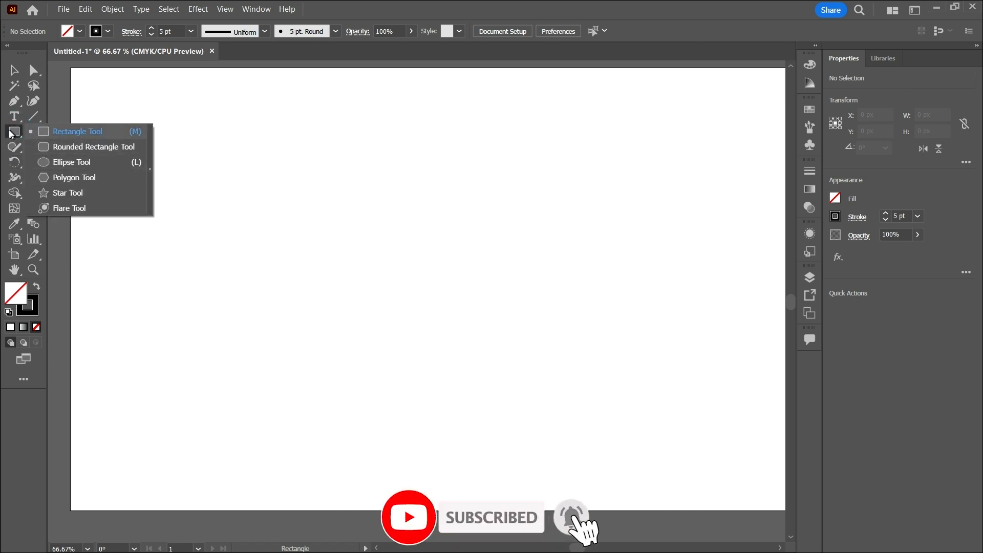
{"action": "left_click", "coordinate": [93, 193]}
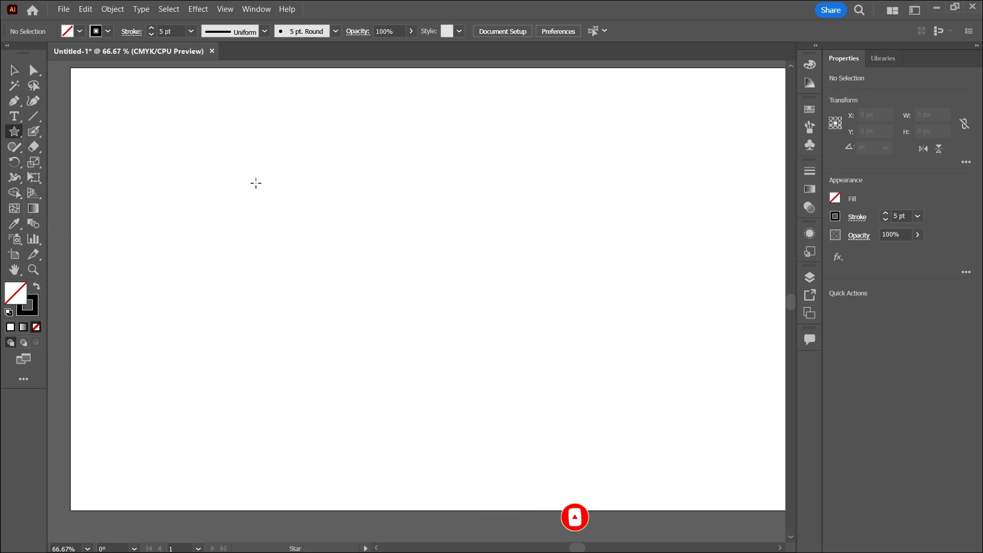
{"action": "mouse_move", "coordinate": [254, 175]}
{"action": "left_mouse_down"}
{"action": "mouse_move", "coordinate": [440, 274]}
{"action": "mouse_move", "coordinate": [346, 229]}
{"action": "left_mouse_up"}
{"action": "key", "text": "Down"}
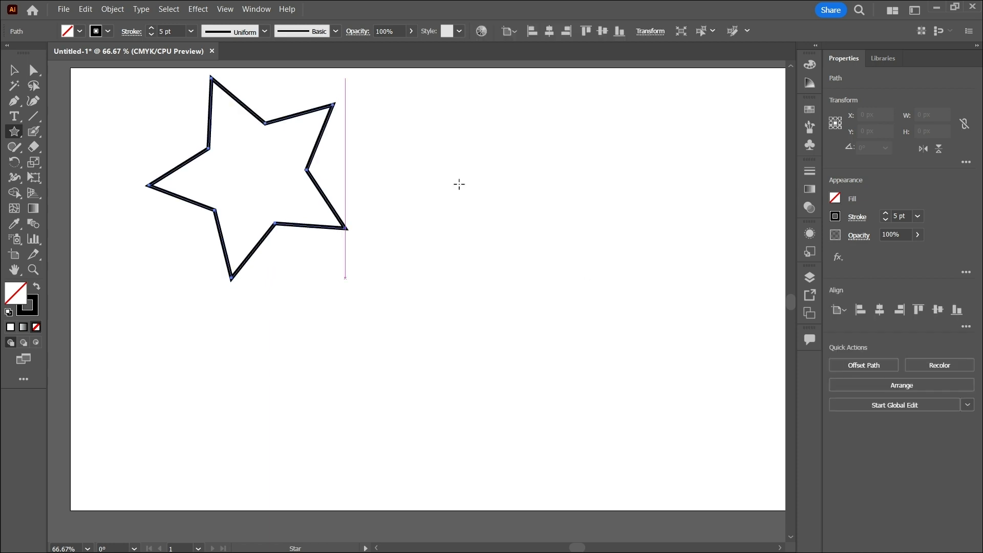
- Fill the star with a muted blue (C 70.98, M 63.92, Y 0, K 0) and remove its stroke
{"action": "left_click", "coordinate": [835, 198]}
{"action": "left_click", "coordinate": [835, 198]}
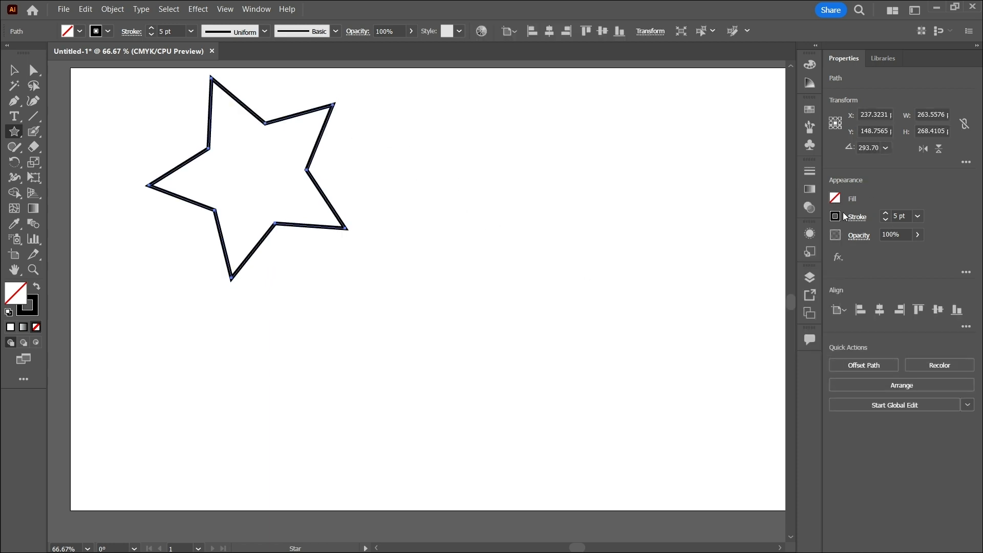
{"action": "left_click", "coordinate": [834, 199], "text": "shift"}
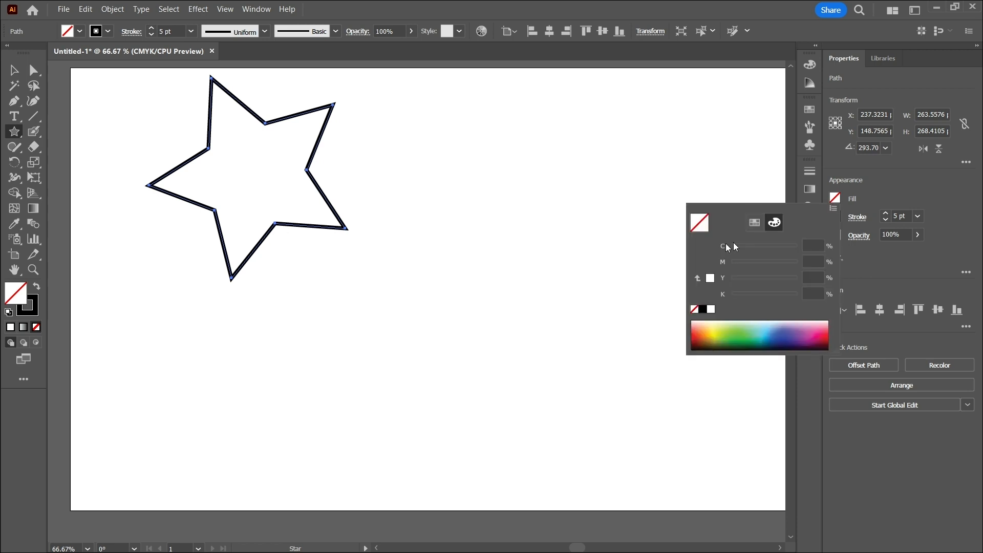
{"action": "left_click", "coordinate": [738, 322]}
{"action": "left_click", "coordinate": [811, 331]}
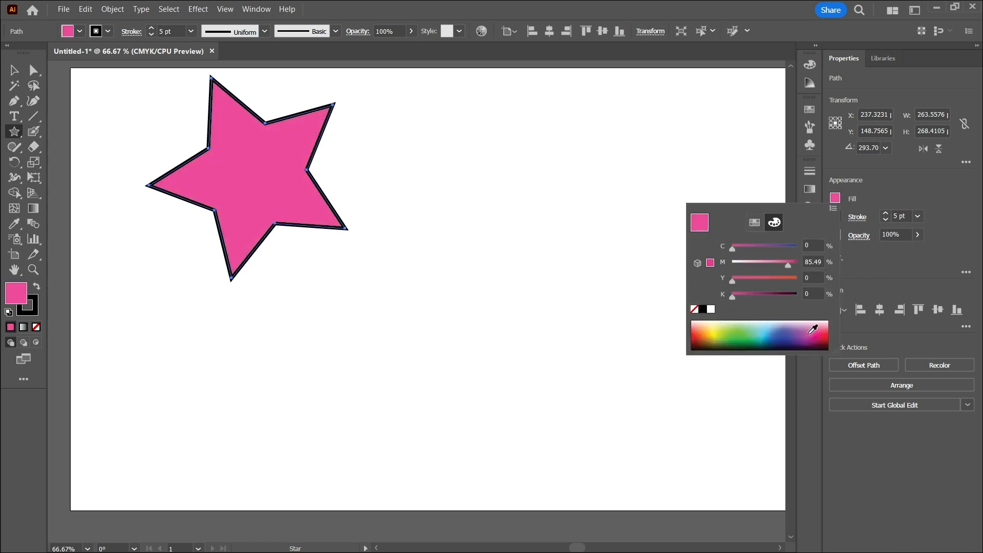
{"action": "left_click", "coordinate": [770, 342]}
{"action": "left_click", "coordinate": [783, 327]}
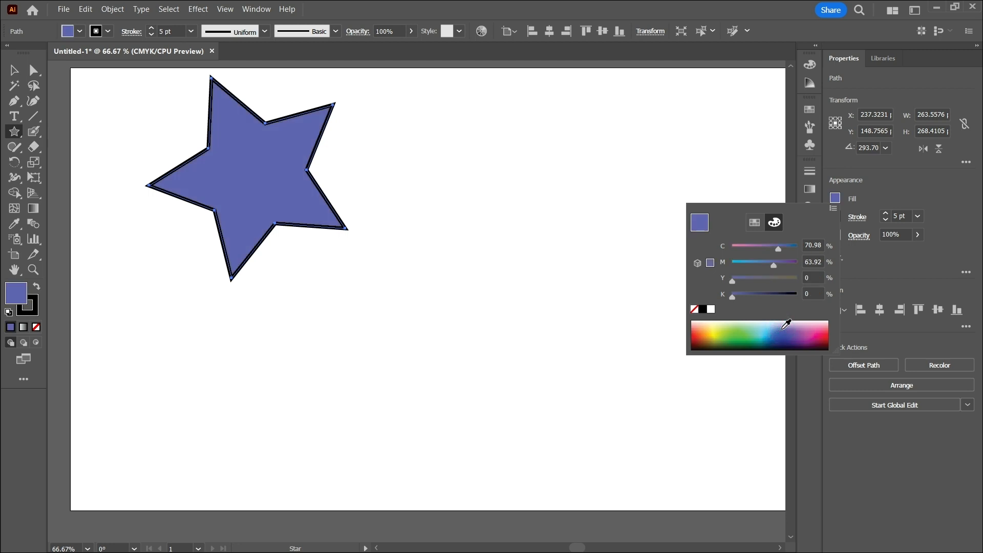
{"action": "left_click", "coordinate": [867, 201]}
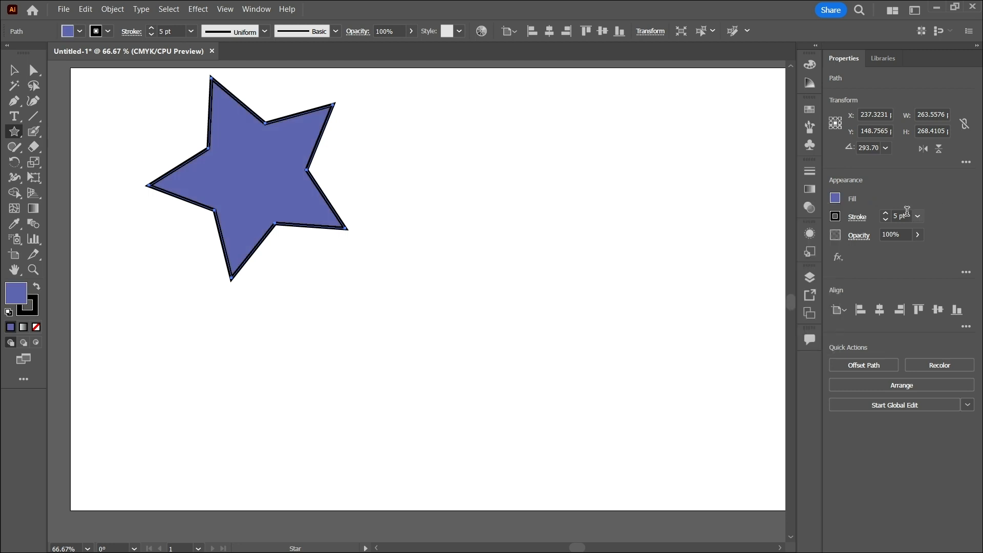
{"action": "scroll", "coordinate": [906, 211], "scroll_direction": "down", "scroll_amount": 5}
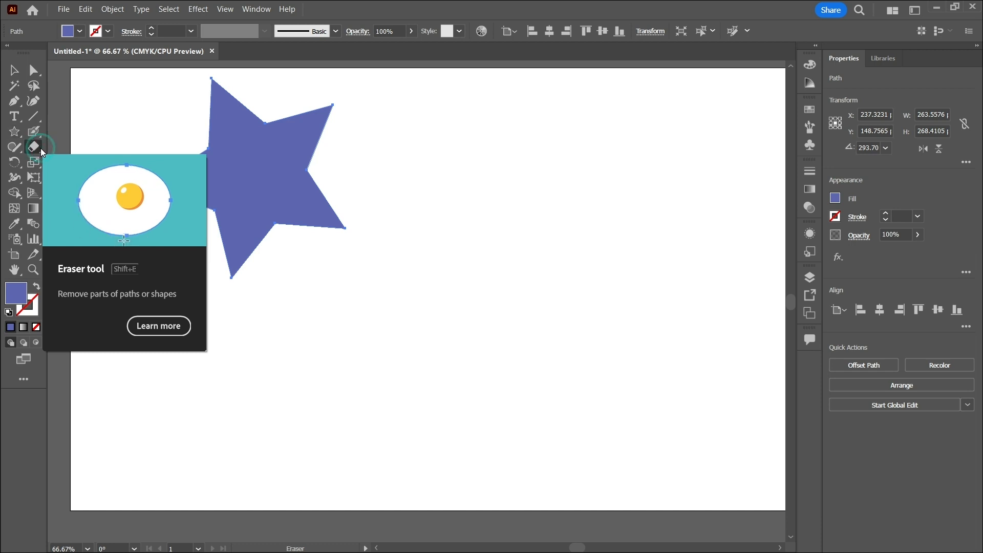
- Erase four strokes through the star with the Eraser tool to divide it into five separate pieces
{"action": "left_click", "coordinate": [41, 149]}
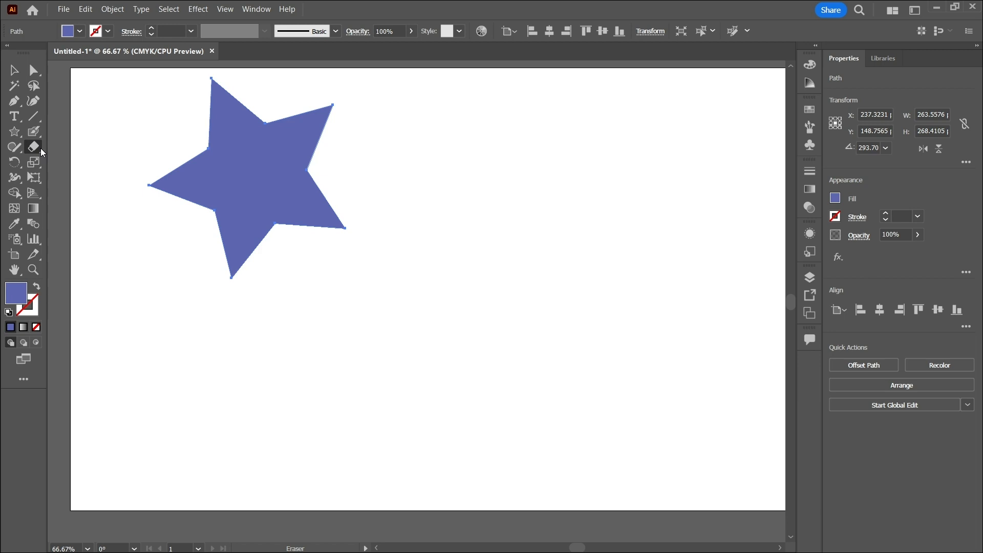
{"action": "scroll", "coordinate": [208, 129], "scroll_direction": "up", "scroll_amount": 1}
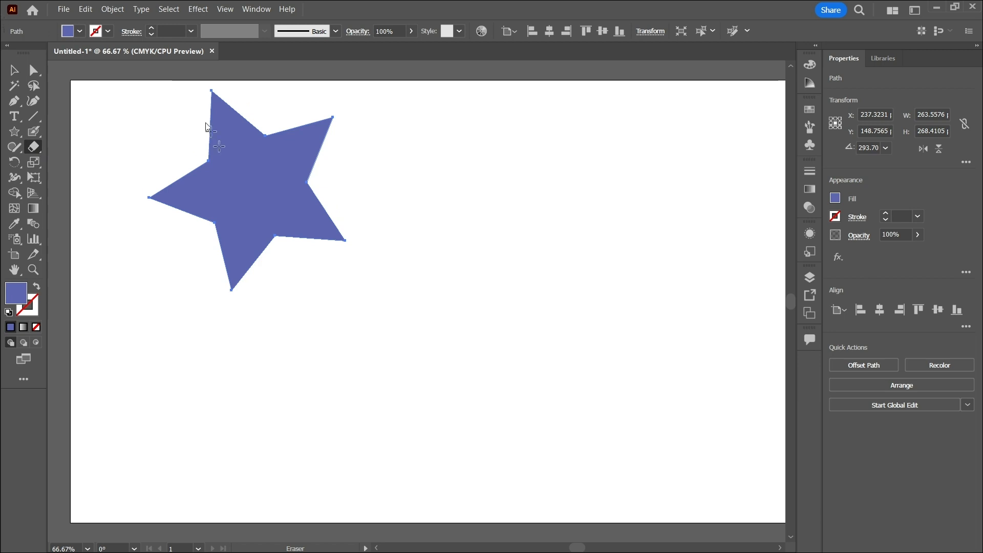
{"action": "left_click_drag", "start_coordinate": [196, 157], "coordinate": [314, 191]}
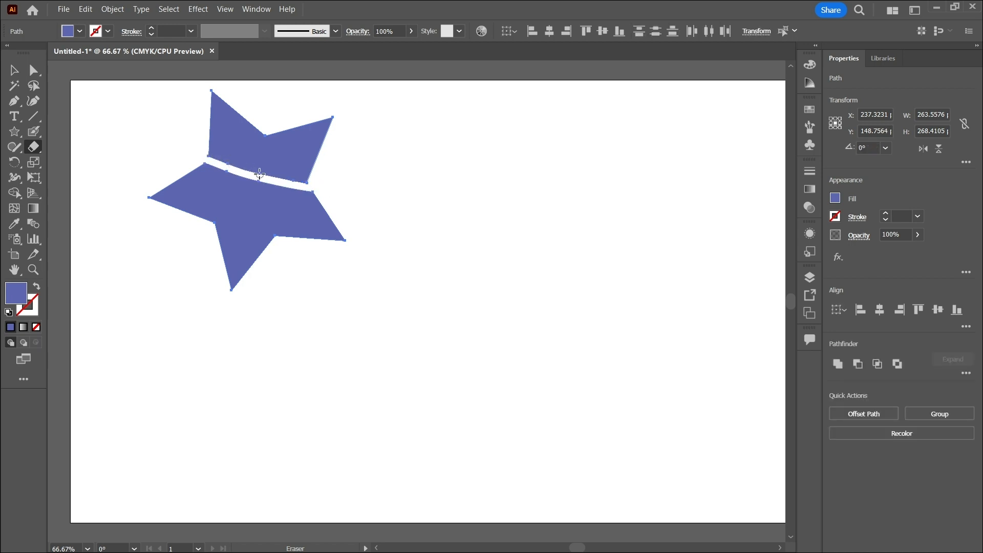
{"action": "left_click_drag", "start_coordinate": [210, 226], "coordinate": [242, 182]}
{"action": "left_click_drag", "start_coordinate": [284, 248], "coordinate": [253, 190]}
{"action": "left_click_drag", "start_coordinate": [263, 128], "coordinate": [247, 173]}
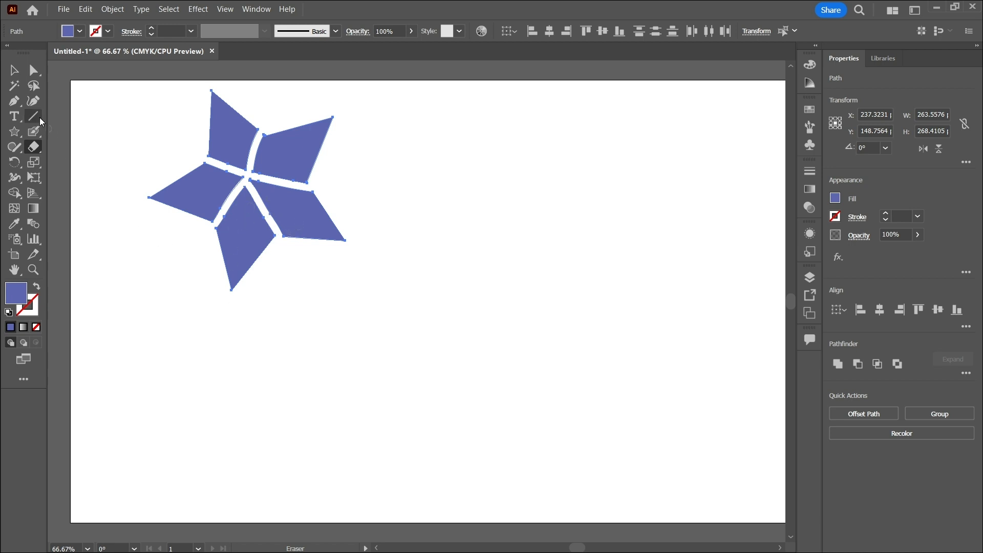
- Shift the divided star slightly and move its five pieces outward, away from one another
{"action": "left_click", "coordinate": [16, 73]}
{"action": "left_click_drag", "start_coordinate": [232, 138], "coordinate": [272, 163]}
{"action": "double_click", "coordinate": [289, 188]}
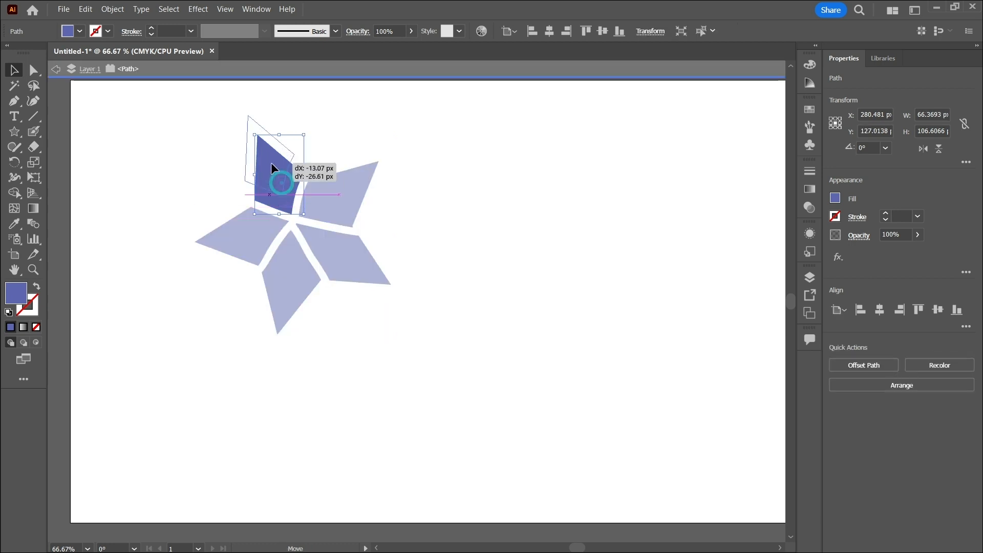
{"action": "left_click", "coordinate": [336, 199]}
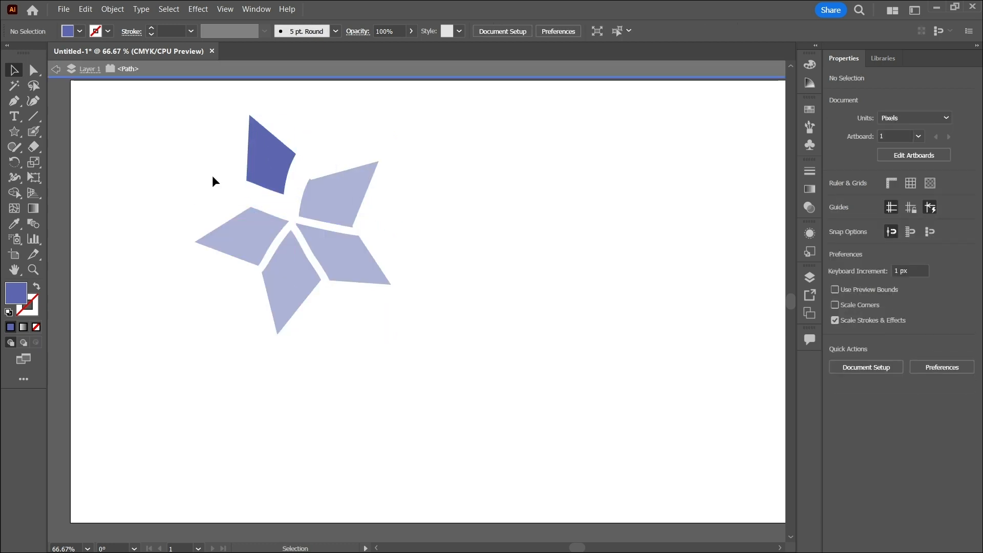
{"action": "left_click", "coordinate": [62, 64]}
{"action": "left_click_drag", "start_coordinate": [324, 189], "coordinate": [355, 181]}
{"action": "left_click_drag", "start_coordinate": [343, 251], "coordinate": [380, 285]}
{"action": "left_click_drag", "start_coordinate": [291, 273], "coordinate": [279, 308]}
{"action": "left_click_drag", "start_coordinate": [244, 255], "coordinate": [188, 254]}
- Draw an ellipse about 242 by 202 px beside the star pieces and erase strokes across it to divide it into six pieces
{"action": "left_click_drag", "start_coordinate": [14, 137], "coordinate": [81, 161]}
{"action": "left_click_drag", "start_coordinate": [489, 140], "coordinate": [656, 286]}
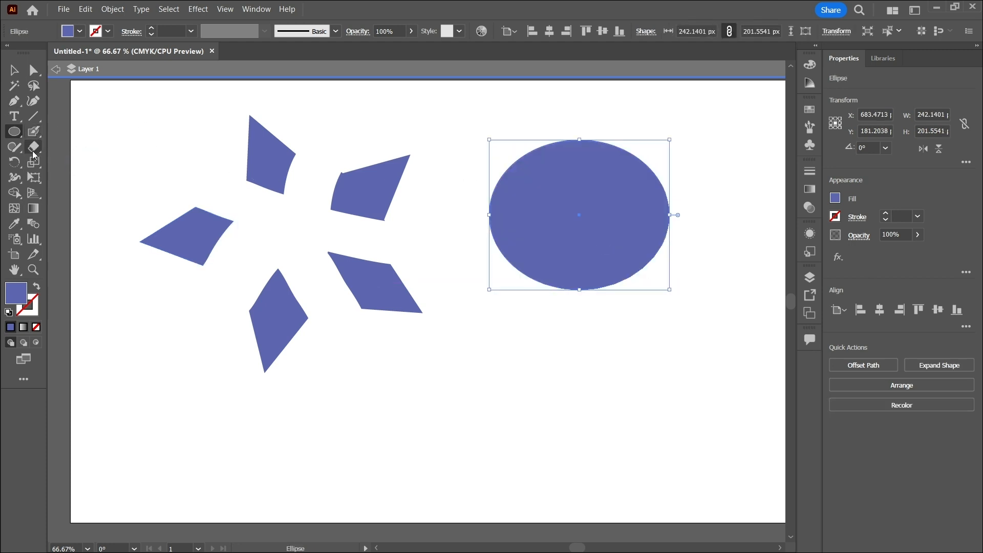
{"action": "left_click", "coordinate": [33, 150]}
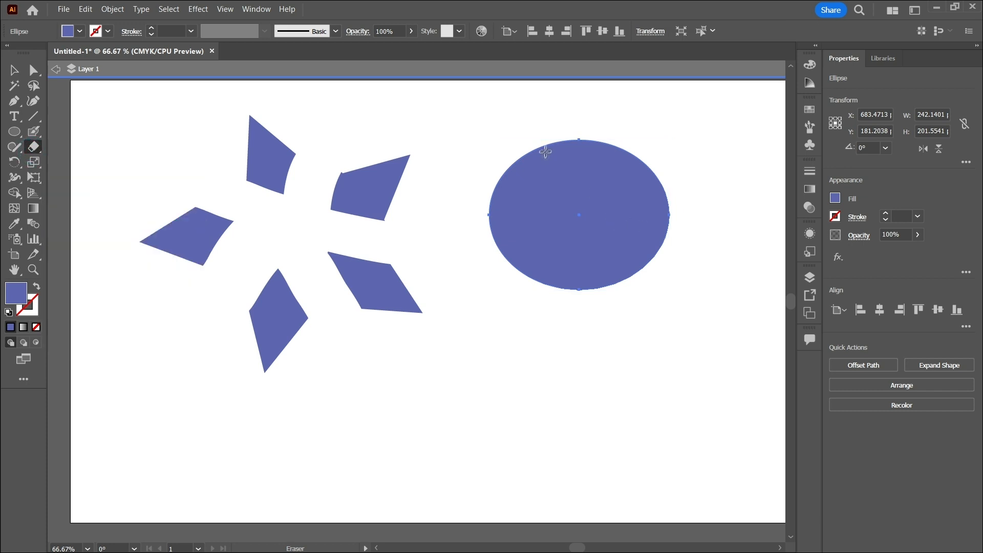
{"action": "mouse_move", "coordinate": [526, 145]}
{"action": "left_mouse_down"}
{"action": "mouse_move", "coordinate": [599, 191]}
{"action": "mouse_move", "coordinate": [652, 151]}
{"action": "left_mouse_up"}
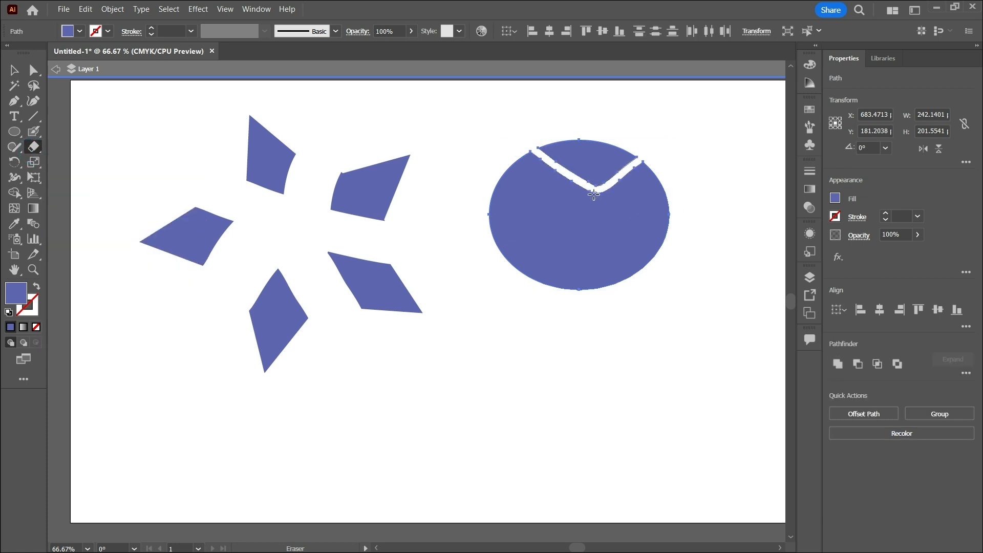
{"action": "left_click_drag", "start_coordinate": [594, 192], "coordinate": [506, 269]}
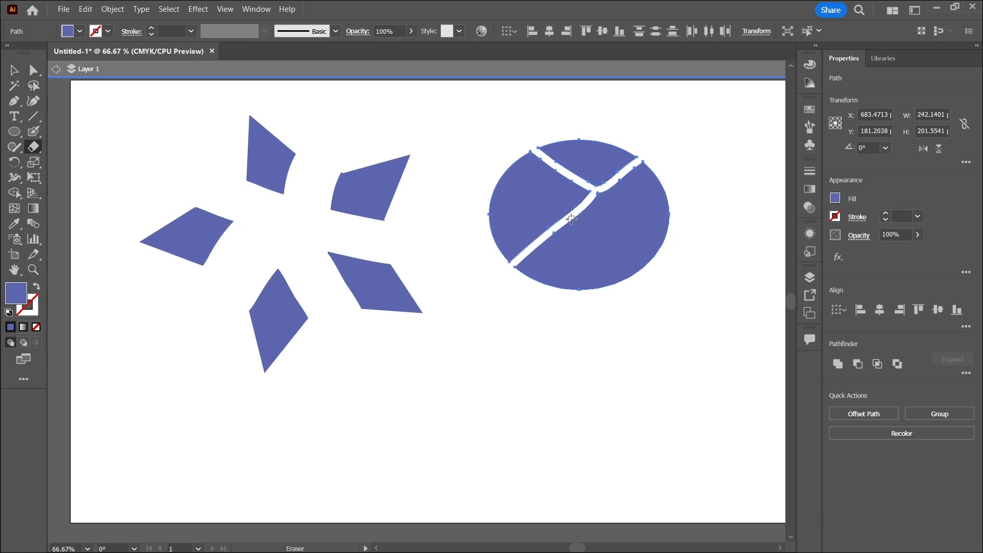
{"action": "left_click_drag", "start_coordinate": [548, 235], "coordinate": [622, 283]}
{"action": "left_click_drag", "start_coordinate": [572, 216], "coordinate": [657, 254]}
{"action": "left_click_drag", "start_coordinate": [592, 190], "coordinate": [679, 231]}
- Move the six pieces of the divided ellipse outward so that they are spread apart
{"action": "left_click", "coordinate": [15, 71]}
{"action": "double_click", "coordinate": [615, 174]}
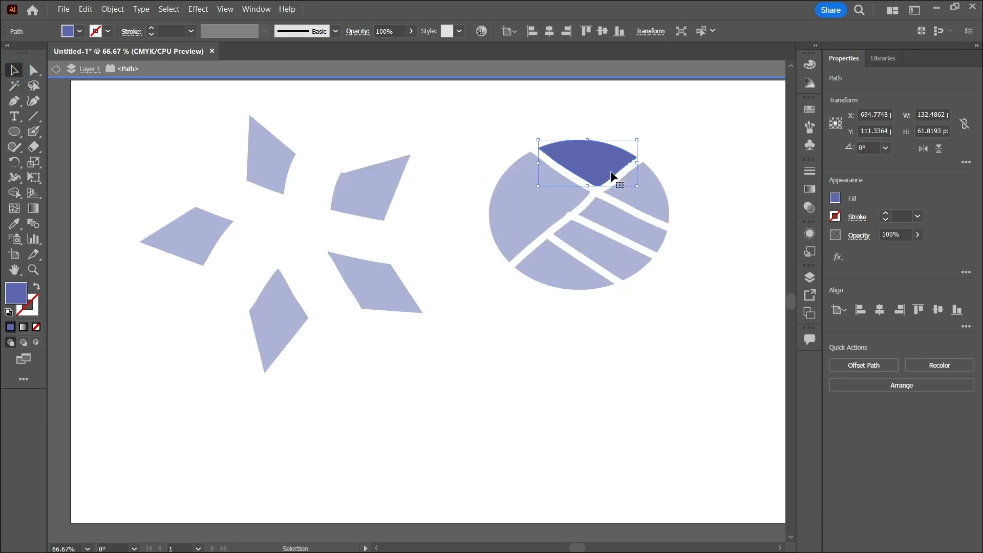
{"action": "left_click", "coordinate": [686, 145]}
{"action": "left_click", "coordinate": [55, 69]}
{"action": "left_click_drag", "start_coordinate": [595, 157], "coordinate": [597, 155]}
{"action": "left_click_drag", "start_coordinate": [559, 199], "coordinate": [535, 195]}
{"action": "left_click_drag", "start_coordinate": [553, 263], "coordinate": [550, 288]}
{"action": "left_click_drag", "start_coordinate": [592, 247], "coordinate": [668, 234]}
{"action": "left_click_drag", "start_coordinate": [650, 198], "coordinate": [704, 194]}
{"action": "left_click_drag", "start_coordinate": [660, 227], "coordinate": [714, 236]}
{"action": "left_click_drag", "start_coordinate": [641, 183], "coordinate": [693, 157]}
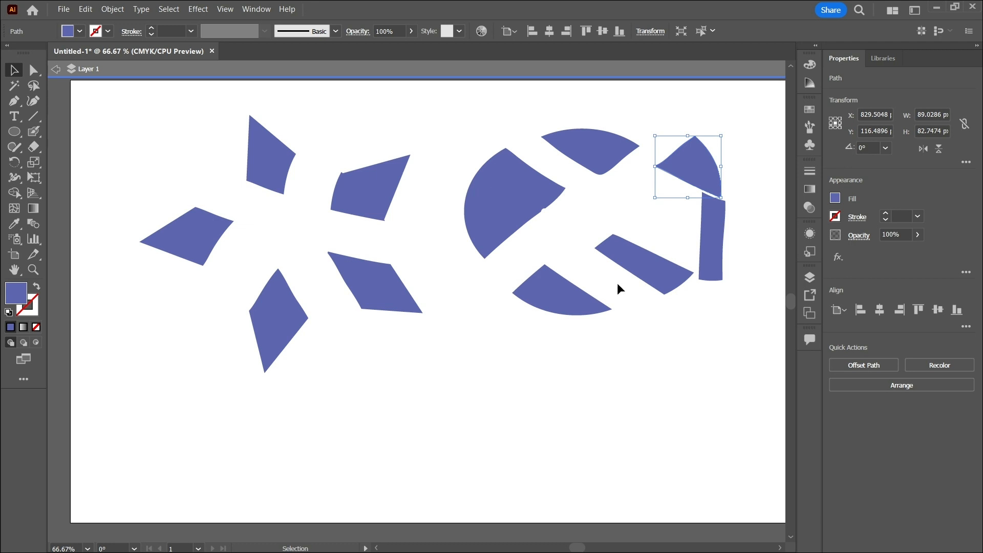
- Move the ellipse's upper-right wedge closer in and return the upright strip below it to a diagonal slant between its neighbours
{"action": "left_click_drag", "start_coordinate": [705, 168], "coordinate": [665, 211]}
{"action": "left_click", "coordinate": [718, 209]}
{"action": "left_click_drag", "start_coordinate": [733, 240], "coordinate": [679, 226]}
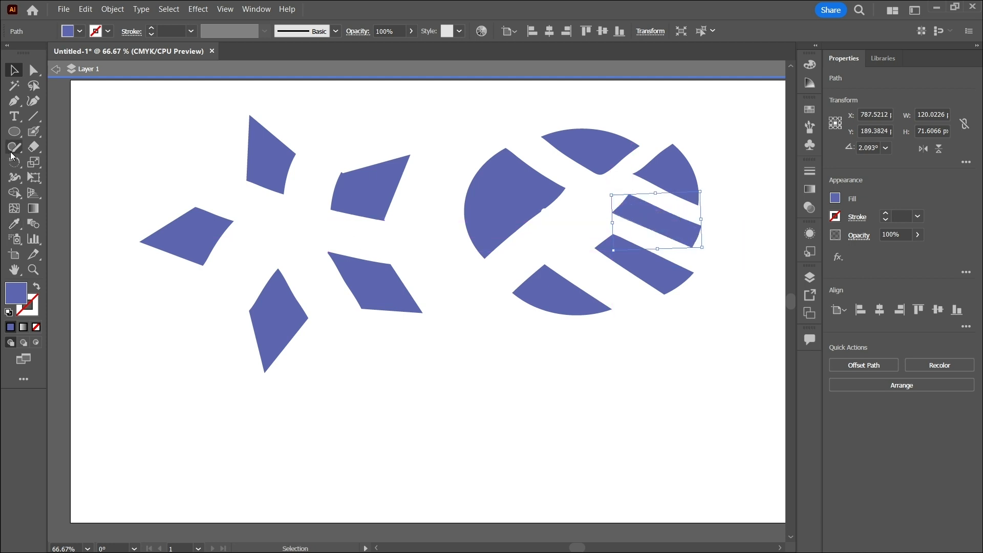
{"action": "left_click", "coordinate": [11, 152]}
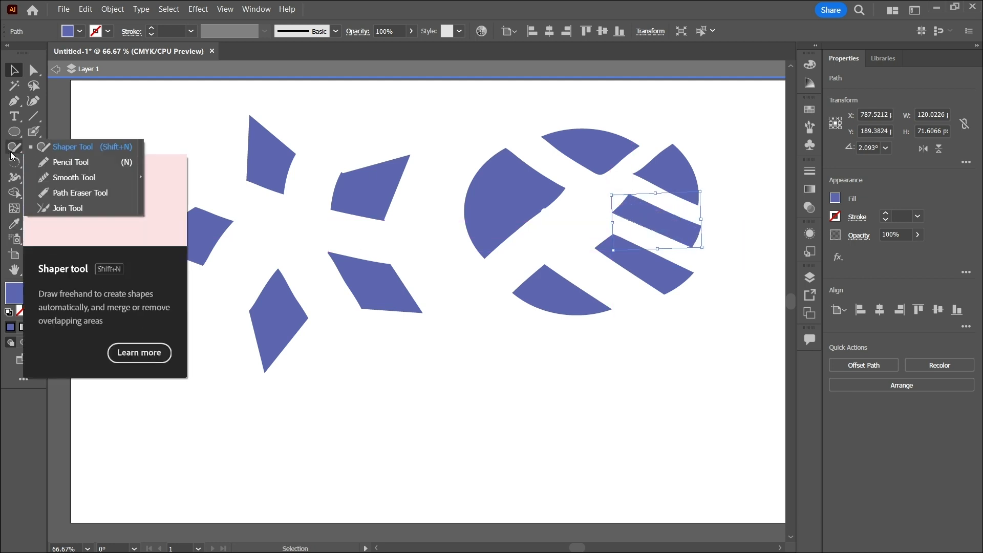
{"action": "left_click", "coordinate": [285, 126]}
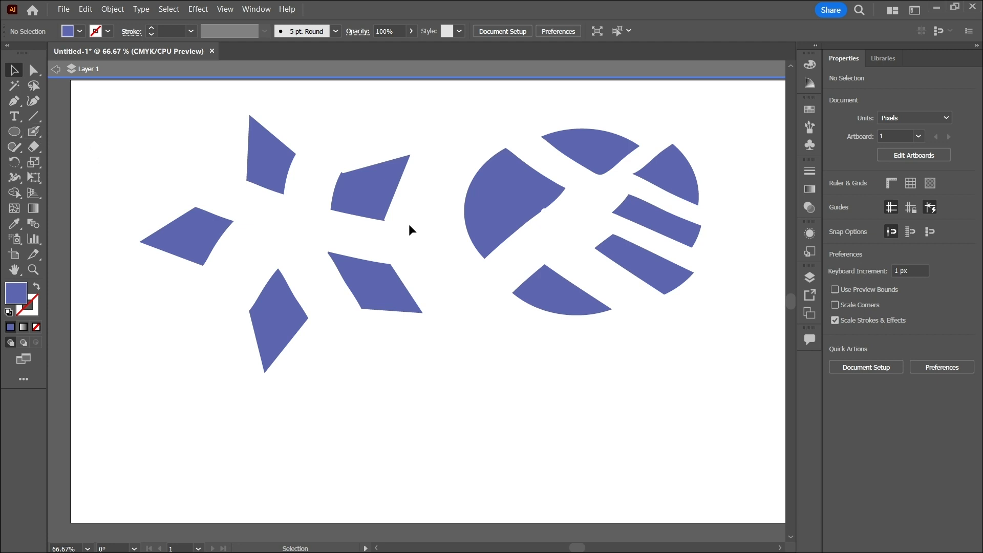
{"action": "left_click", "coordinate": [32, 136]}
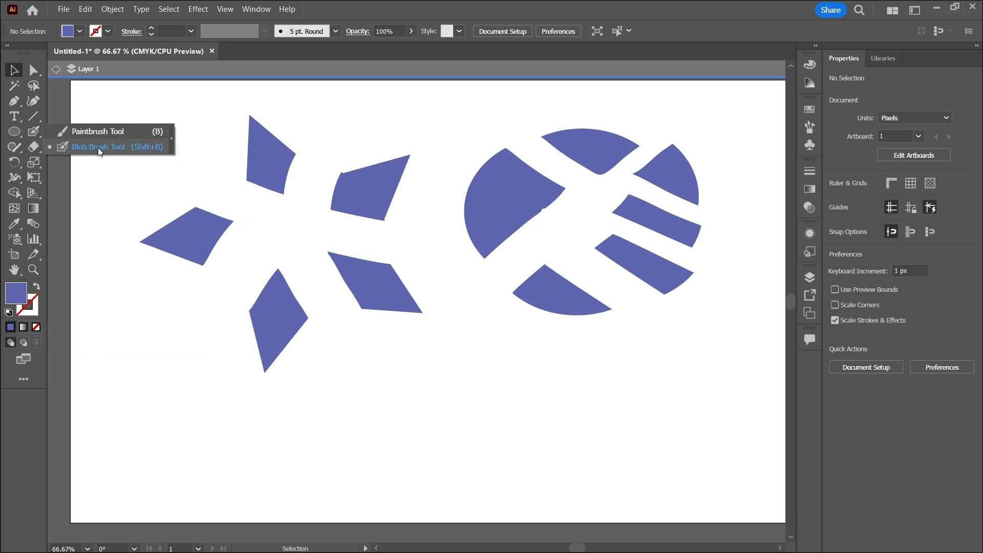
- Activate the Eraser tool and increase its brush size by several increments
{"action": "key", "text": "shift+e"}
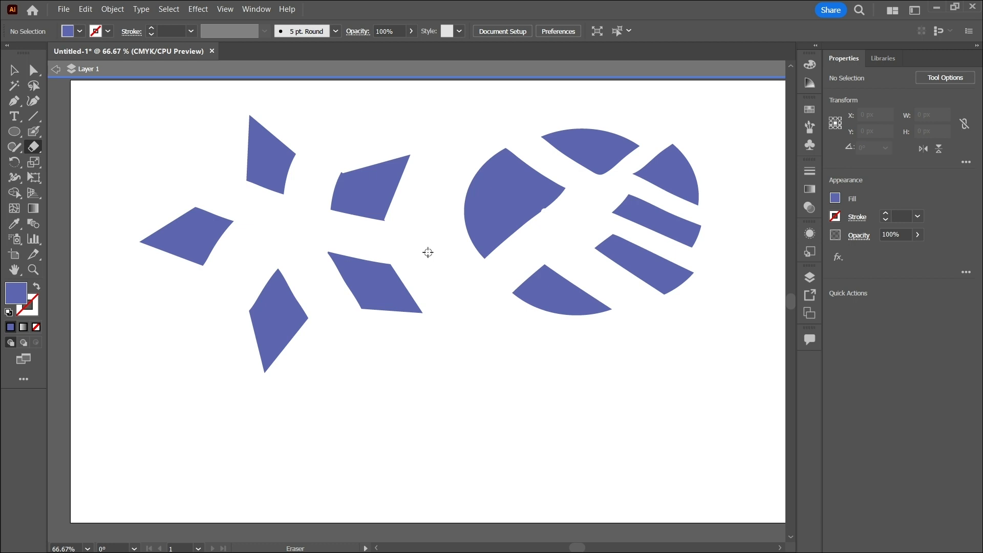
{"action": "key", "text": "bracketright"}
{"action": "key", "text": "bracketright"}
{"action": "key", "text": "bracketright"}
{"action": "key", "text": "bracketright"}
{"action": "key", "text": "bracketright"}
- Draw a flat ellipse about 517 by 111 px below the divided shapes and punch a round hole in its left part with a larger eraser
{"action": "left_click", "coordinate": [15, 132]}
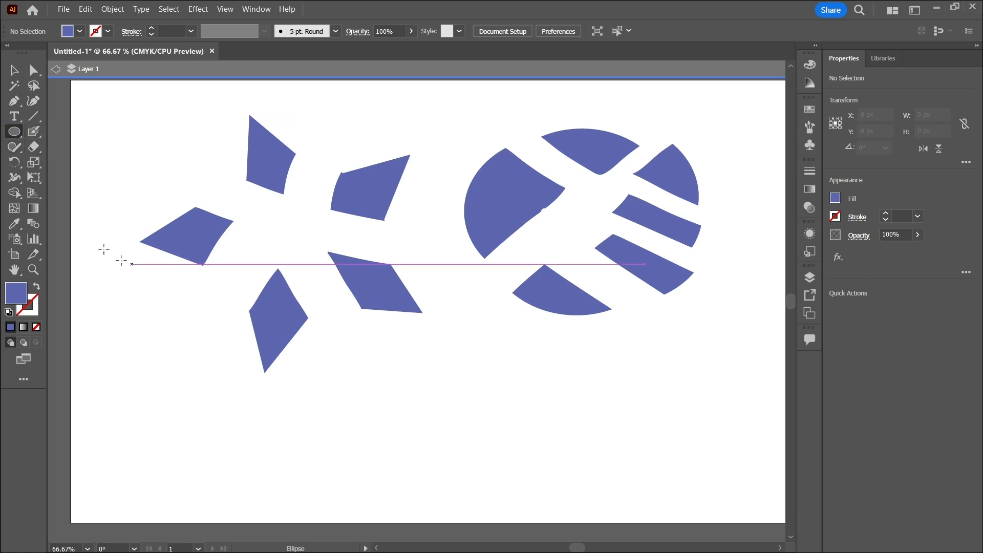
{"action": "left_click_drag", "start_coordinate": [371, 393], "coordinate": [754, 476]}
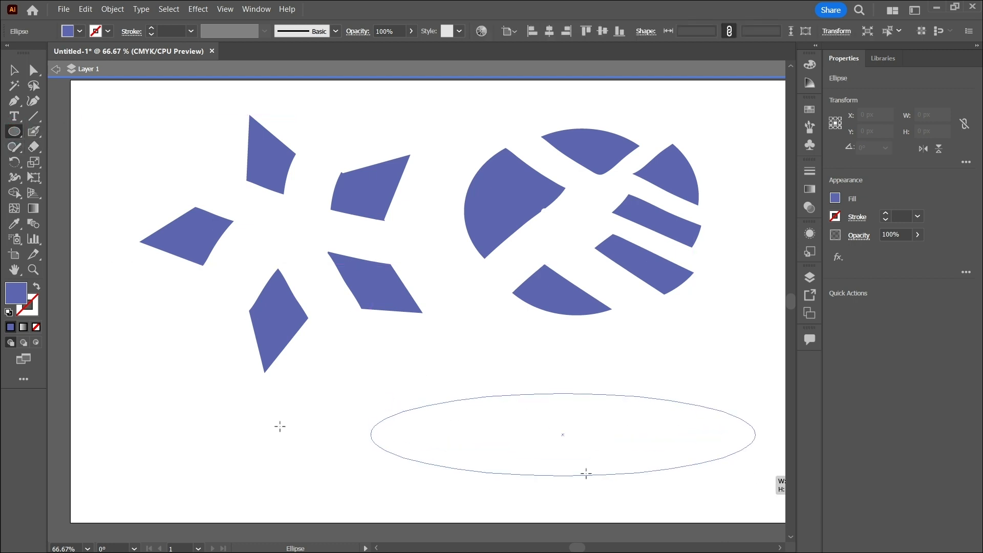
{"action": "left_click", "coordinate": [39, 146]}
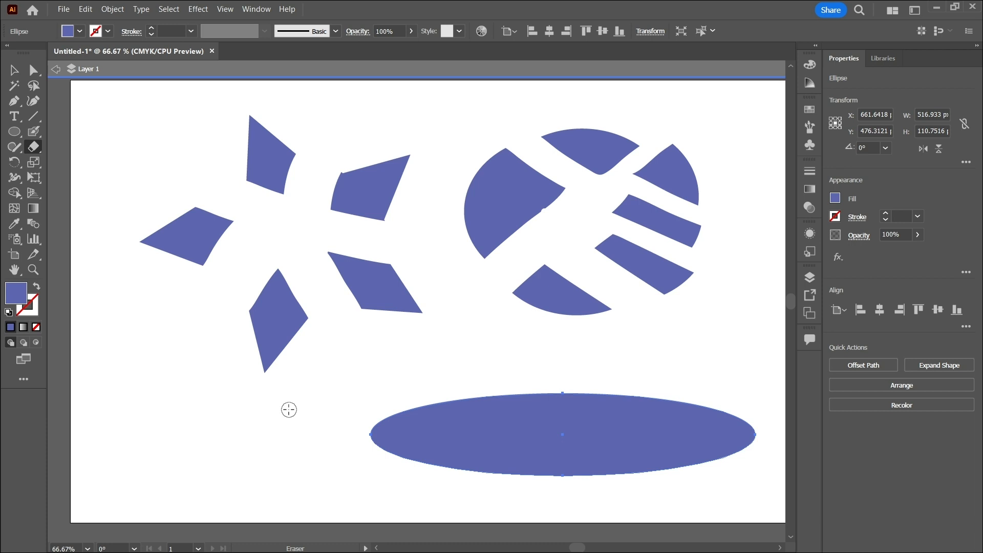
{"action": "key", "text": "bracketright"}
{"action": "key", "text": "bracketright"}
{"action": "key", "text": "bracketright"}
{"action": "key", "text": "bracketright"}
{"action": "key", "text": "bracketright"}
{"action": "key", "text": "bracketright"}
{"action": "left_click", "coordinate": [471, 432]}
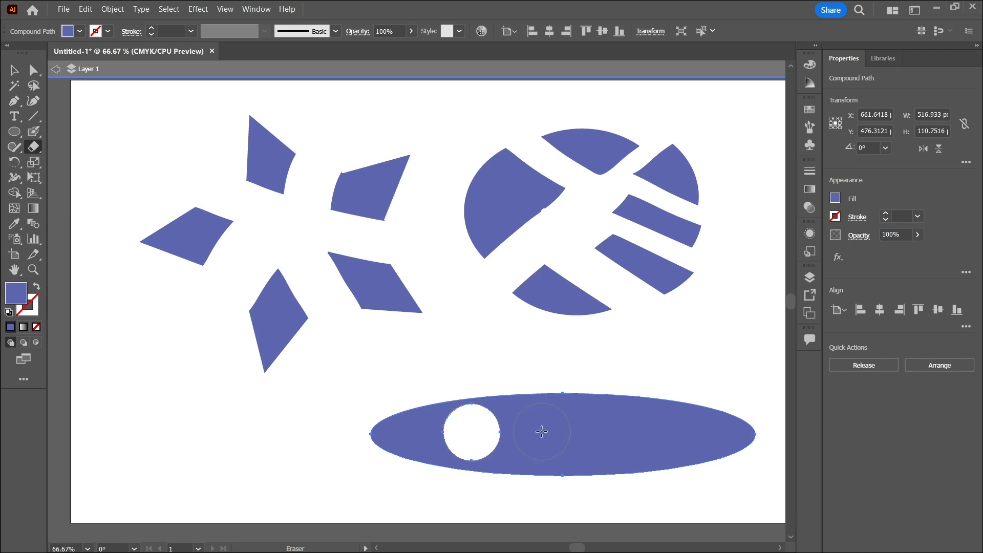
- Punch three more round holes in a row across the flat ellipse, beside the existing one
{"action": "left_click", "coordinate": [541, 431]}
{"action": "left_click", "coordinate": [612, 433]}
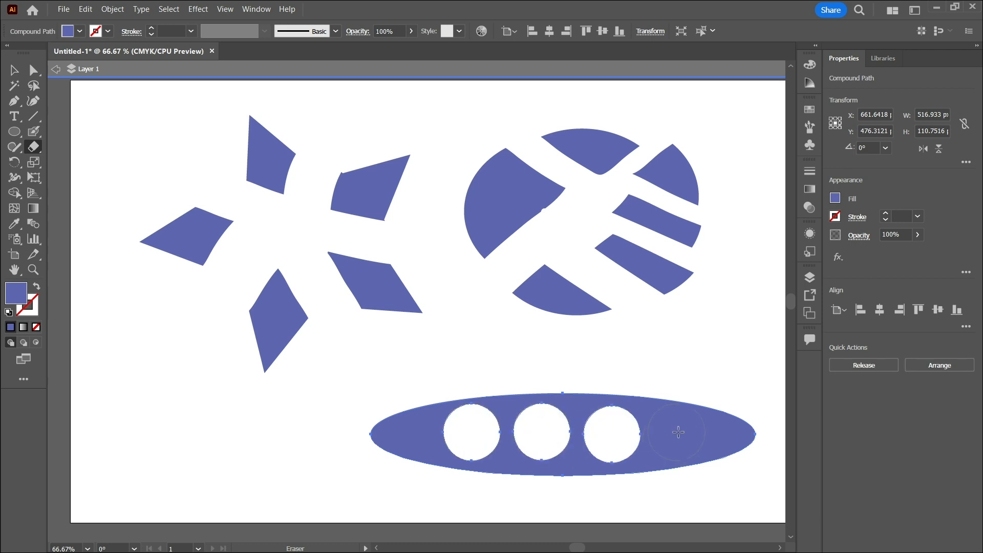
{"action": "left_click", "coordinate": [678, 432]}
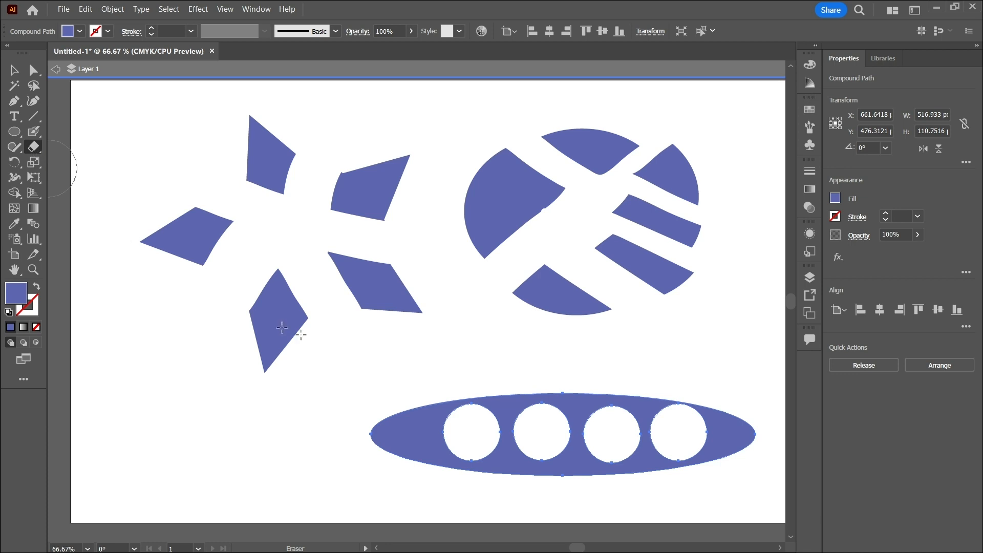
- Select the perforated ellipse and change its fill to crimson (C 17.25, M 100, Y 41.57, K 1.57)
{"action": "left_click", "coordinate": [13, 71]}
{"action": "left_click", "coordinate": [481, 429]}
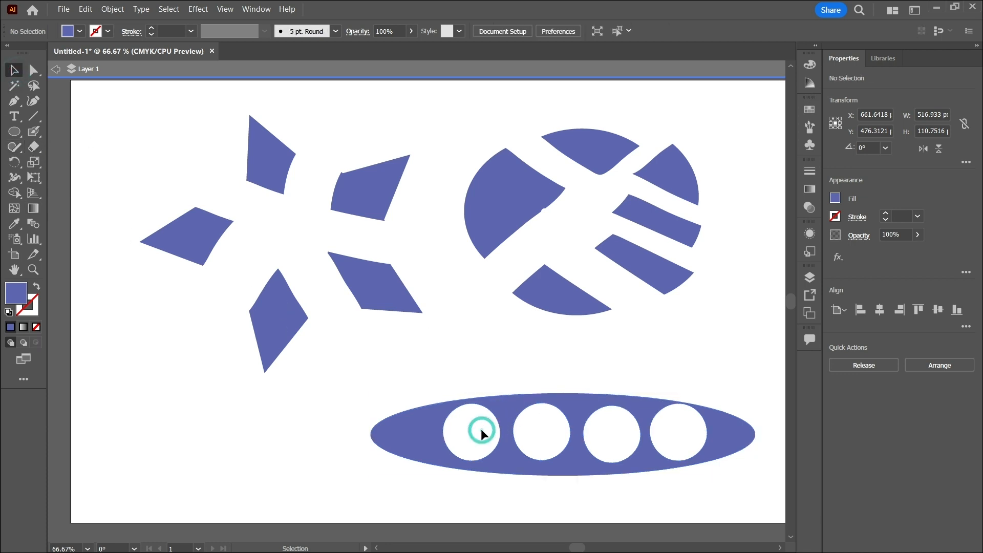
{"action": "left_click", "coordinate": [511, 403]}
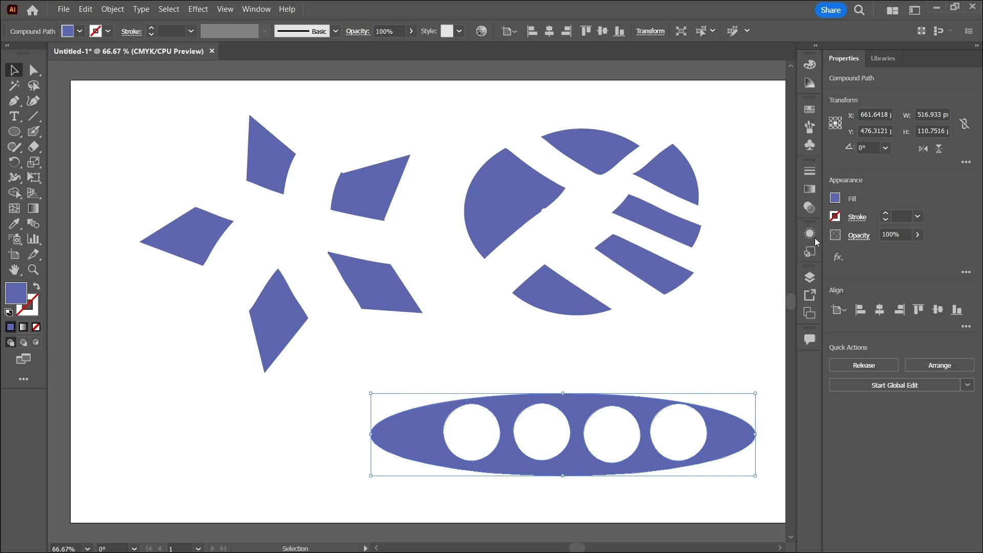
{"action": "left_click", "coordinate": [833, 202]}
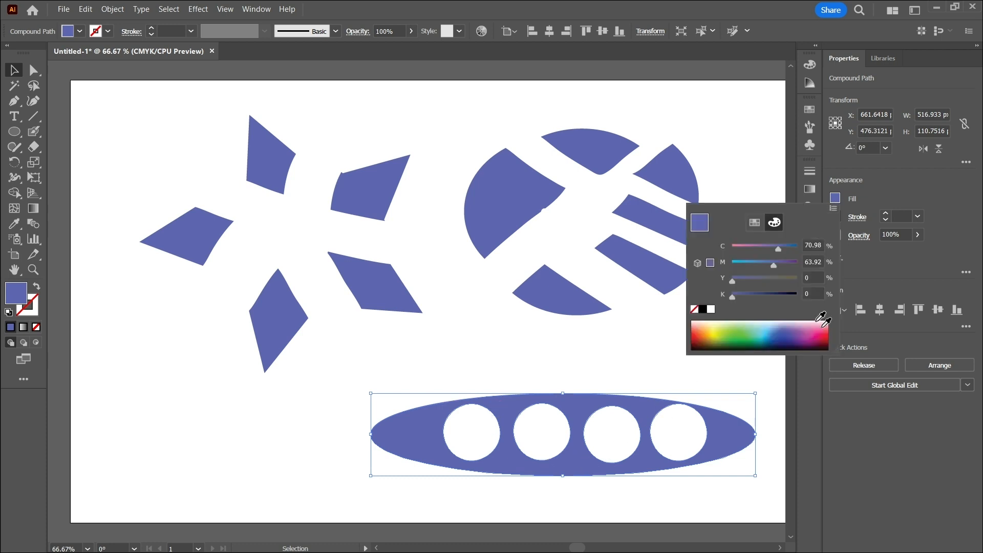
{"action": "left_click", "coordinate": [826, 325]}
{"action": "left_click", "coordinate": [789, 344]}
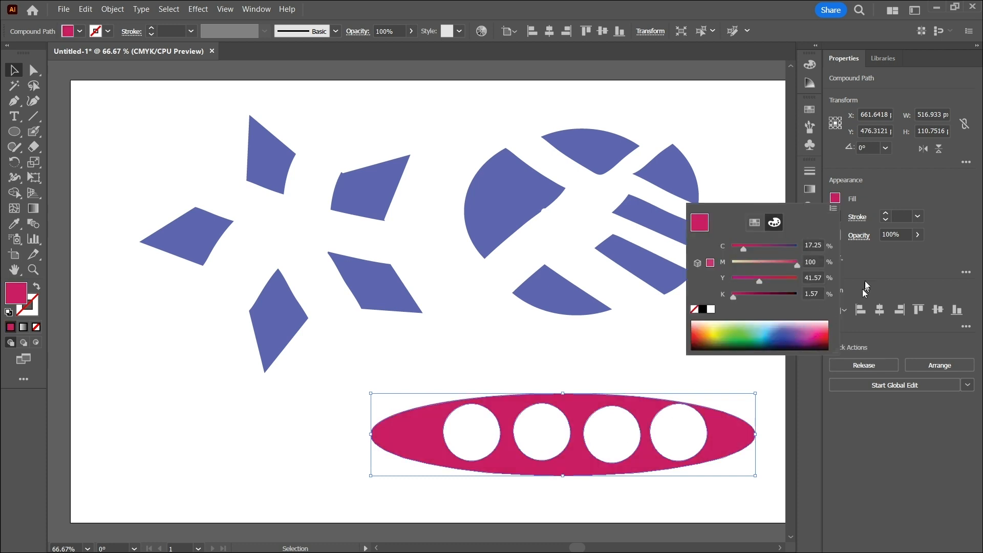
{"action": "left_click", "coordinate": [862, 289]}
{"action": "left_click", "coordinate": [471, 455]}
{"action": "left_click", "coordinate": [498, 455]}
- Reshape the ellipse's holes into crescents with Direct Selection, pulling the first three holes' top anchors down and the fourth's bottom anchor up
{"action": "left_click", "coordinate": [34, 71]}
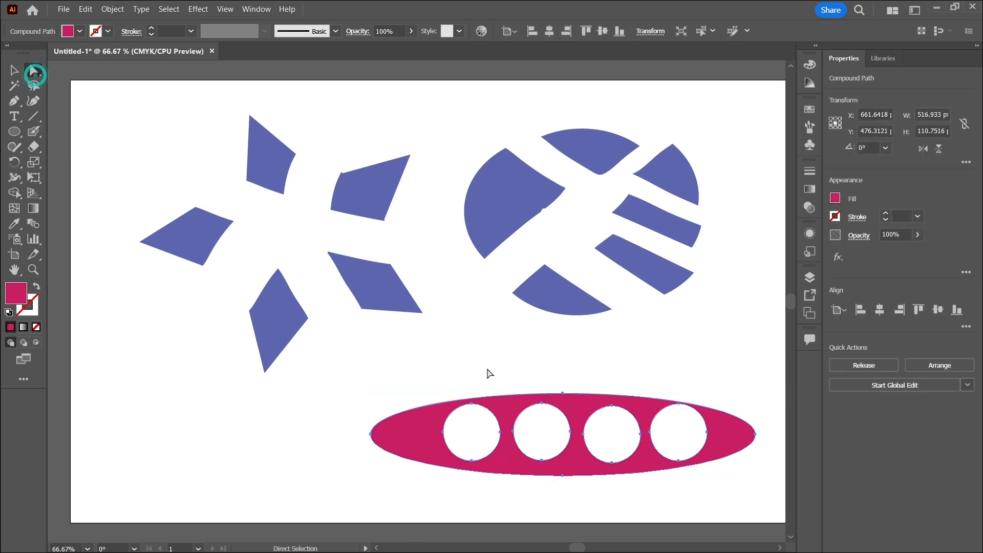
{"action": "left_click", "coordinate": [484, 433]}
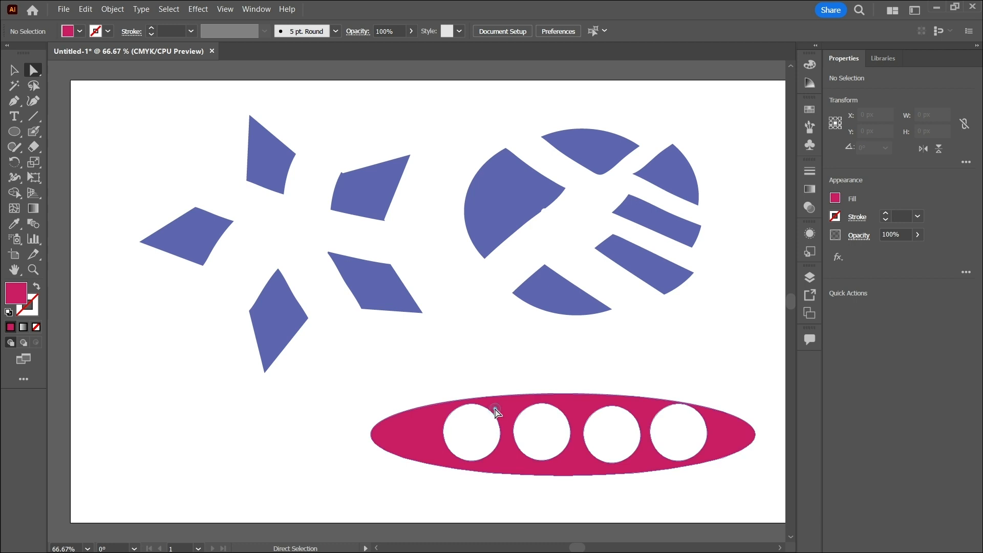
{"action": "left_click", "coordinate": [481, 406]}
{"action": "left_click_drag", "start_coordinate": [471, 405], "coordinate": [430, 443]}
{"action": "left_click_drag", "start_coordinate": [504, 409], "coordinate": [503, 444]}
{"action": "left_click", "coordinate": [573, 412]}
{"action": "left_click", "coordinate": [574, 407]}
{"action": "left_click_drag", "start_coordinate": [574, 408], "coordinate": [584, 445]}
{"action": "left_click_drag", "start_coordinate": [639, 465], "coordinate": [649, 428]}
{"action": "left_click", "coordinate": [558, 366]}
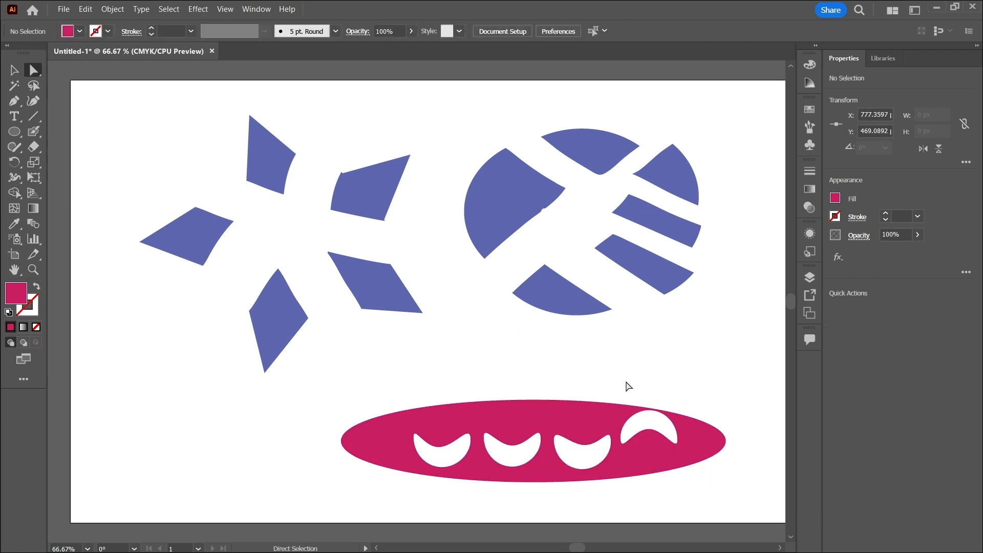
- Reduce the eraser size by several increments and punch pairs of small eye holes above the crescents in the red ellipse
{"action": "left_click", "coordinate": [34, 146]}
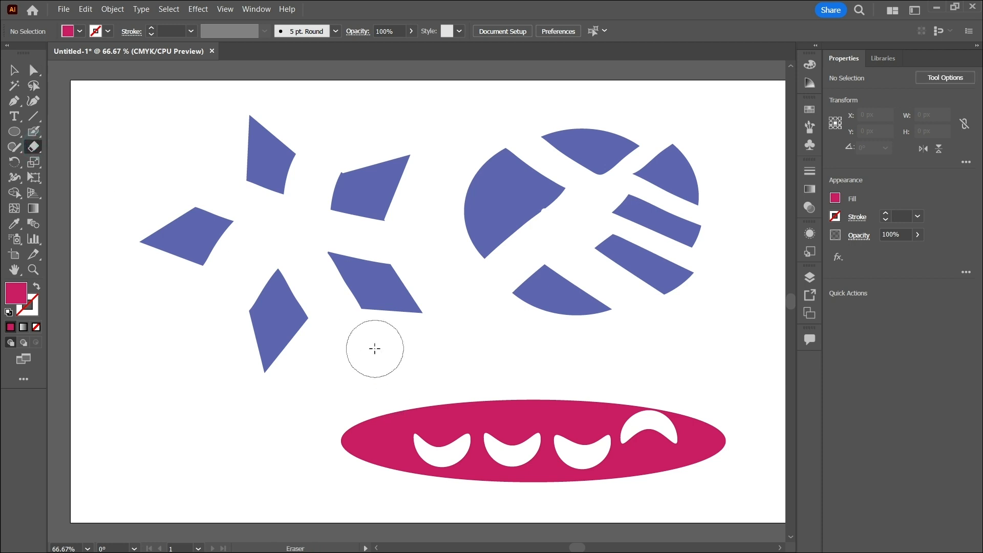
{"action": "key", "text": "bracketleft"}
{"action": "key", "text": "bracketleft"}
{"action": "key", "text": "bracketleft"}
{"action": "key", "text": "bracketleft"}
{"action": "key", "text": "bracketleft"}
{"action": "key", "text": "bracketleft"}
{"action": "left_click", "coordinate": [432, 422]}
{"action": "left_click", "coordinate": [460, 424]}
{"action": "left_click", "coordinate": [505, 418]}
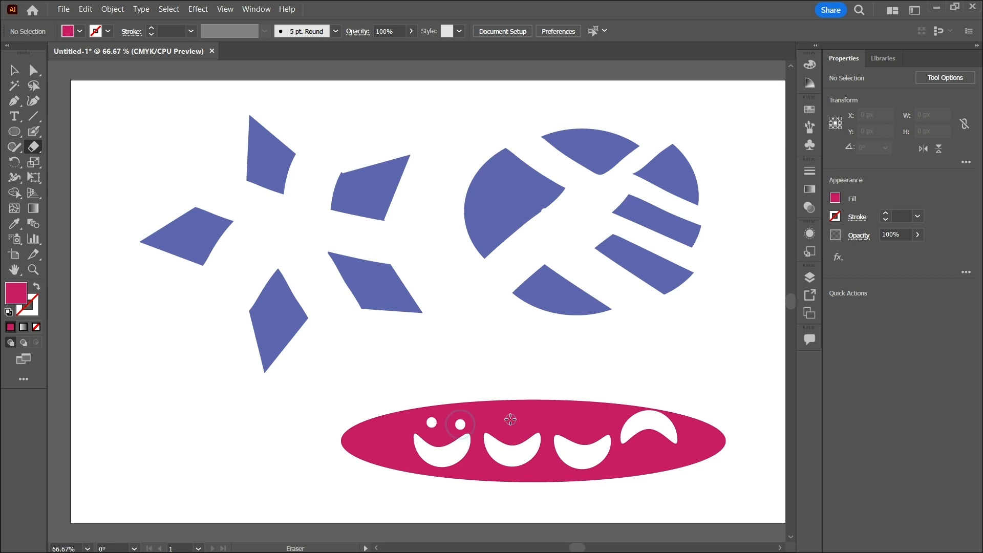
{"action": "left_click", "coordinate": [519, 418]}
{"action": "left_click", "coordinate": [572, 421]}
{"action": "left_click", "coordinate": [591, 416]}
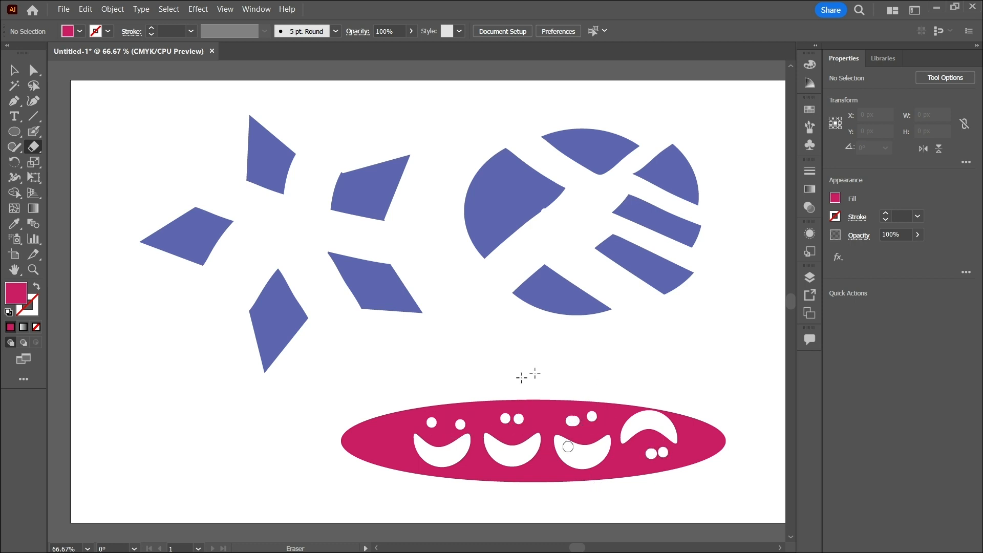
- Enlarge the eraser by several increments and erase all the artwork from the artboard
{"action": "key", "text": "bracketright"}
{"action": "key", "text": "bracketright"}
{"action": "key", "text": "bracketright"}
{"action": "key", "text": "bracketright"}
{"action": "key", "text": "bracketright"}
{"action": "key", "text": "bracketright"}
{"action": "mouse_move", "coordinate": [195, 183]}
{"action": "left_mouse_down"}
{"action": "mouse_move", "coordinate": [329, 237]}
{"action": "mouse_move", "coordinate": [495, 205]}
{"action": "mouse_move", "coordinate": [584, 225]}
{"action": "mouse_move", "coordinate": [587, 334]}
{"action": "mouse_move", "coordinate": [348, 355]}
{"action": "mouse_move", "coordinate": [548, 418]}
{"action": "mouse_move", "coordinate": [666, 406]}
{"action": "mouse_move", "coordinate": [697, 371]}
{"action": "mouse_move", "coordinate": [653, 197]}
{"action": "mouse_move", "coordinate": [545, 152]}
{"action": "mouse_move", "coordinate": [476, 144]}
{"action": "mouse_move", "coordinate": [359, 182]}
{"action": "mouse_move", "coordinate": [287, 282]}
{"action": "mouse_move", "coordinate": [289, 348]}
{"action": "mouse_move", "coordinate": [303, 239]}
{"action": "left_mouse_up"}
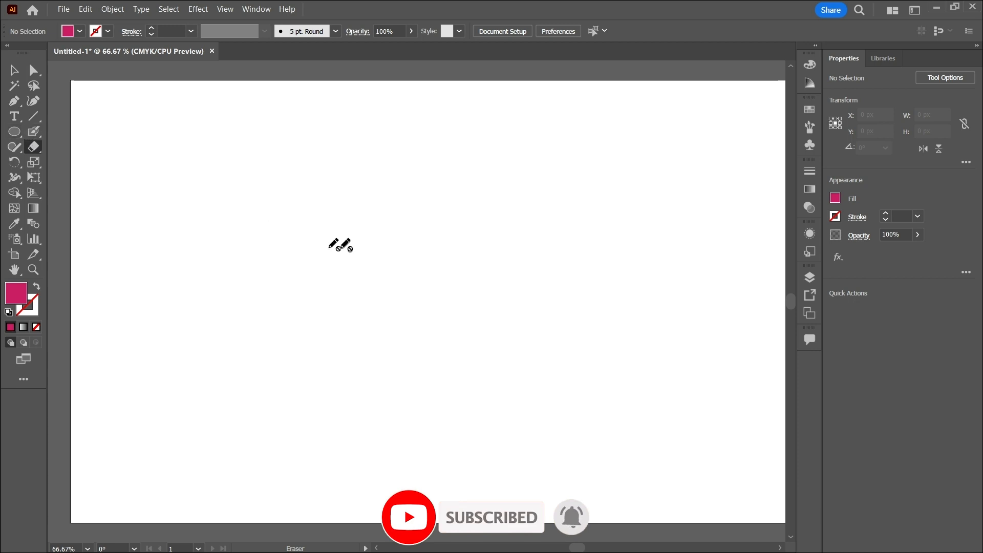
{"action": "left_click", "coordinate": [272, 212]}
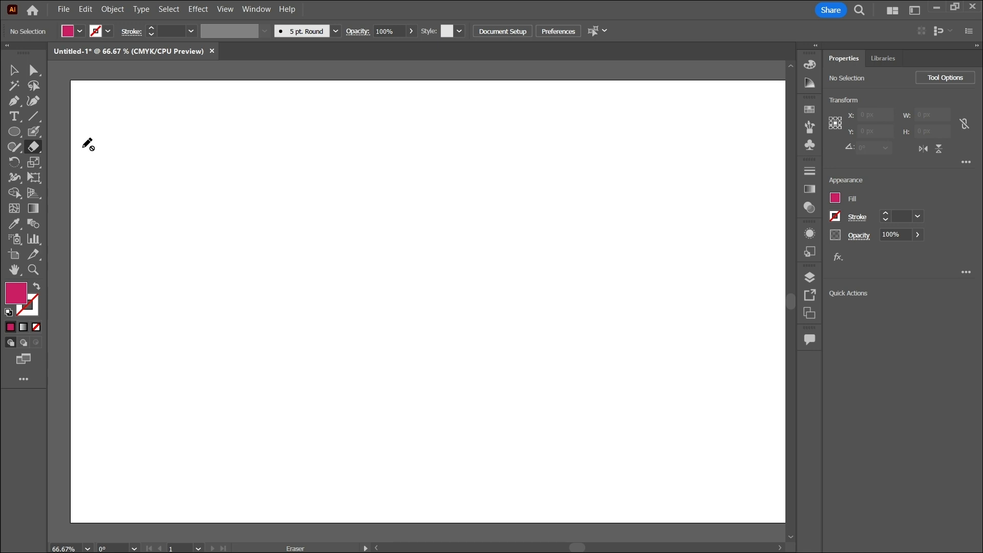
- In the Eraser Tool Options, set the angle to 15° with a Random variation of 108°
{"action": "double_click", "coordinate": [31, 151]}
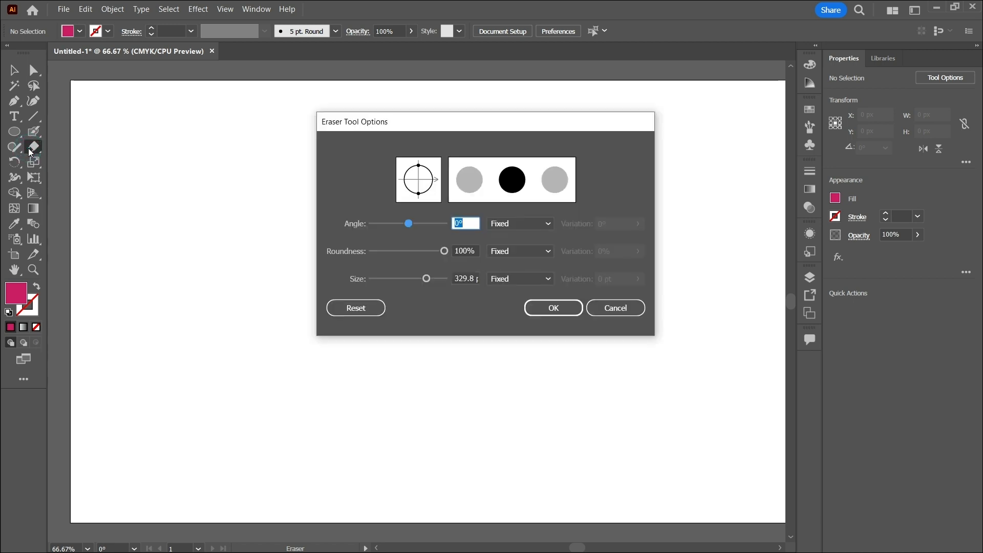
{"action": "left_click_drag", "start_coordinate": [399, 122], "coordinate": [471, 145]}
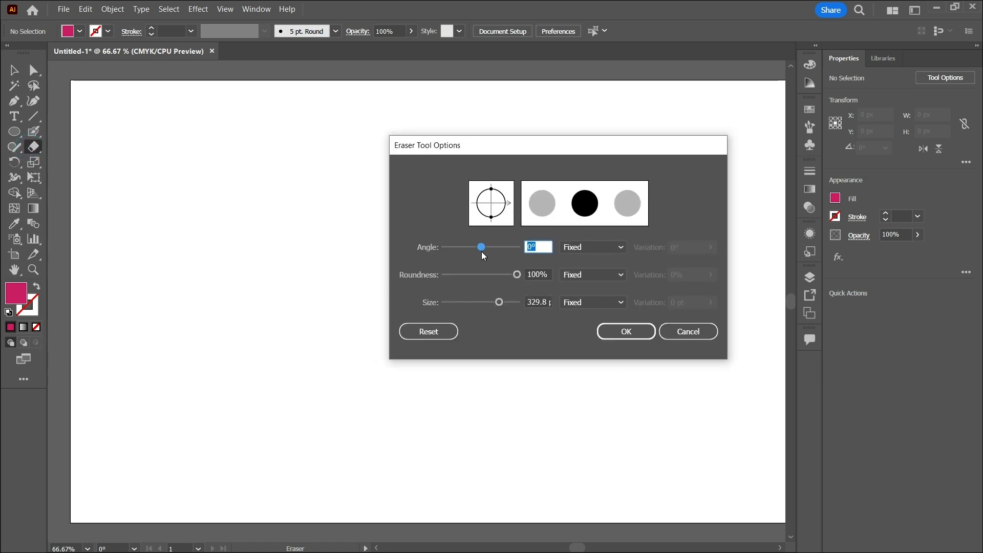
{"action": "mouse_move", "coordinate": [481, 247]}
{"action": "left_mouse_down"}
{"action": "mouse_move", "coordinate": [450, 245]}
{"action": "mouse_move", "coordinate": [484, 248]}
{"action": "left_mouse_up"}
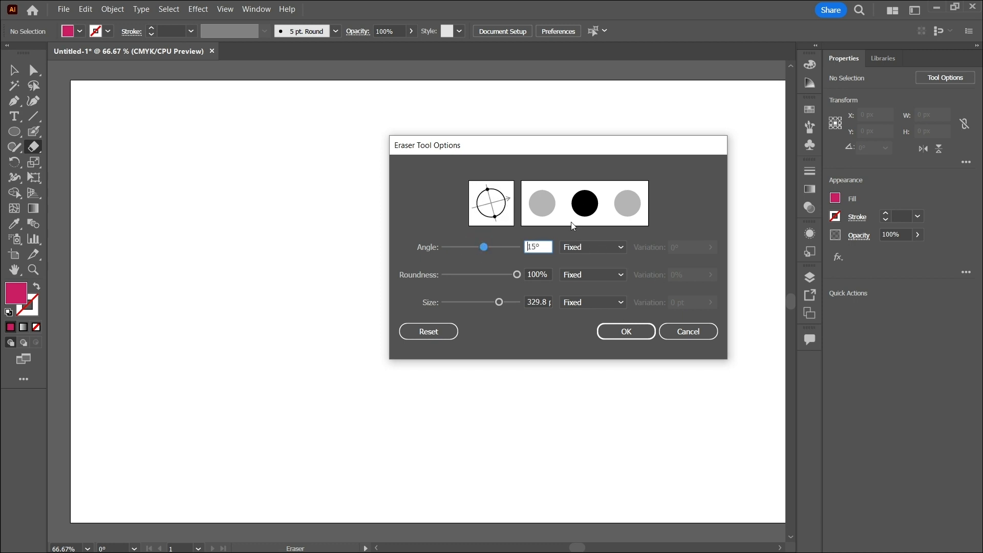
{"action": "left_click", "coordinate": [617, 248]}
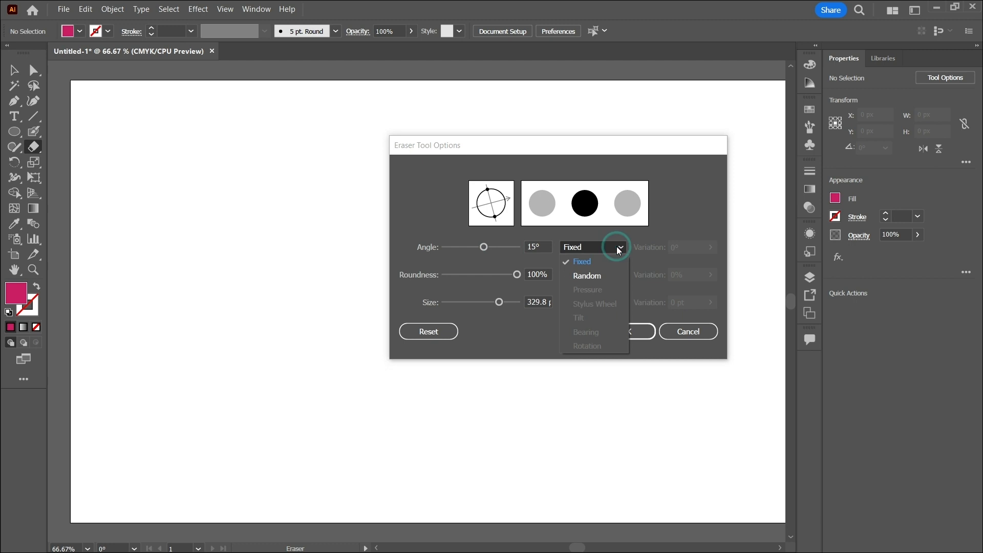
{"action": "left_click", "coordinate": [587, 275]}
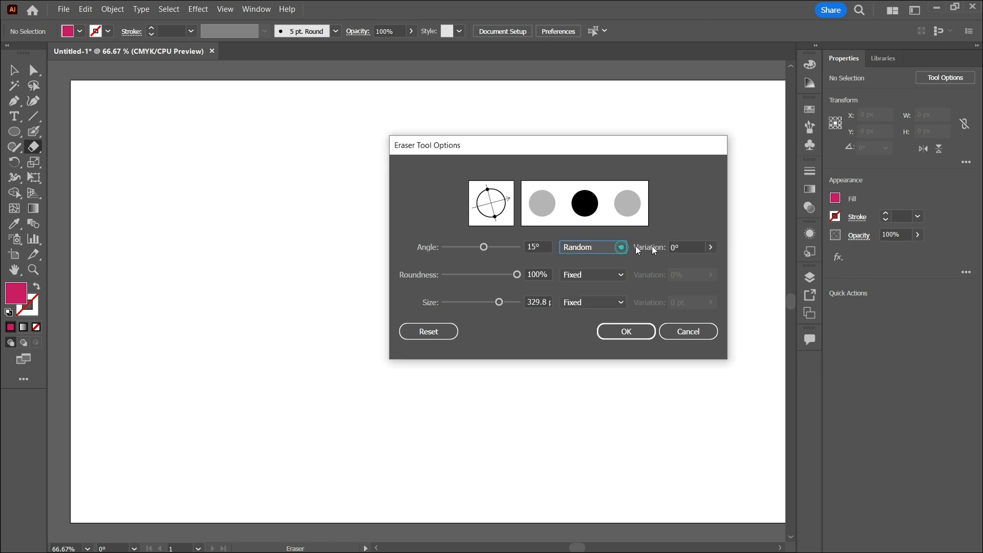
{"action": "left_click", "coordinate": [711, 247]}
{"action": "left_click_drag", "start_coordinate": [692, 264], "coordinate": [721, 252]}
- Set the eraser's roundness to 53% with a Random variation of 30%, and switch its size mode to Random
{"action": "mouse_move", "coordinate": [516, 274]}
{"action": "left_mouse_down"}
{"action": "mouse_move", "coordinate": [472, 278]}
{"action": "mouse_move", "coordinate": [537, 279]}
{"action": "mouse_move", "coordinate": [458, 280]}
{"action": "mouse_move", "coordinate": [536, 306]}
{"action": "left_mouse_up"}
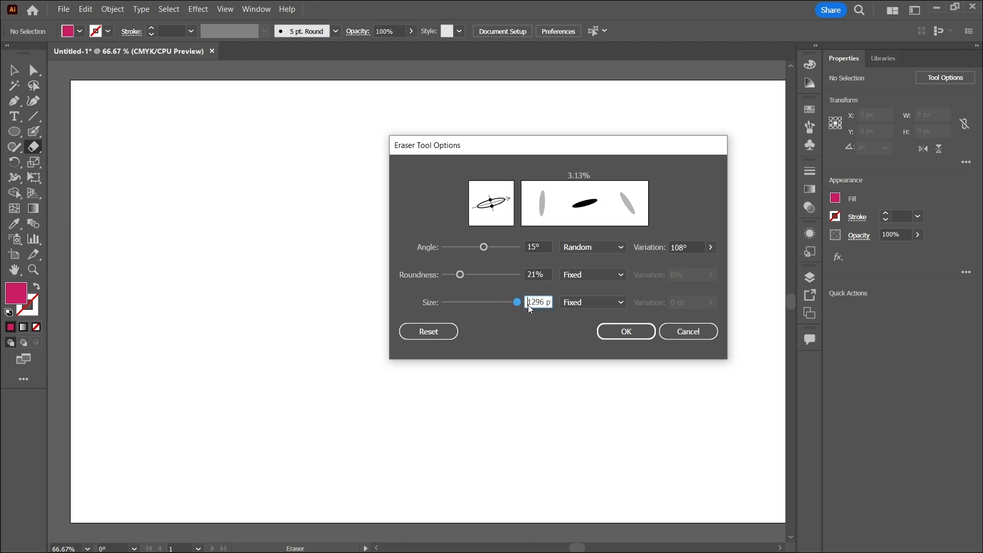
{"action": "left_click_drag", "start_coordinate": [459, 274], "coordinate": [482, 281]}
{"action": "left_click", "coordinate": [609, 299]}
{"action": "left_click", "coordinate": [589, 326]}
{"action": "left_click", "coordinate": [616, 284]}
{"action": "left_click", "coordinate": [595, 309]}
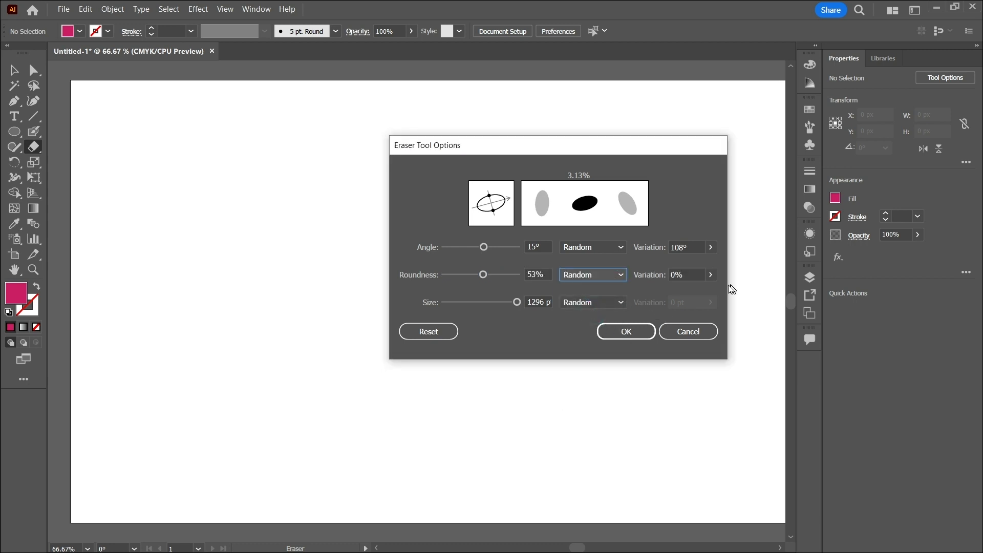
{"action": "left_click", "coordinate": [713, 276]}
{"action": "left_click", "coordinate": [686, 292]}
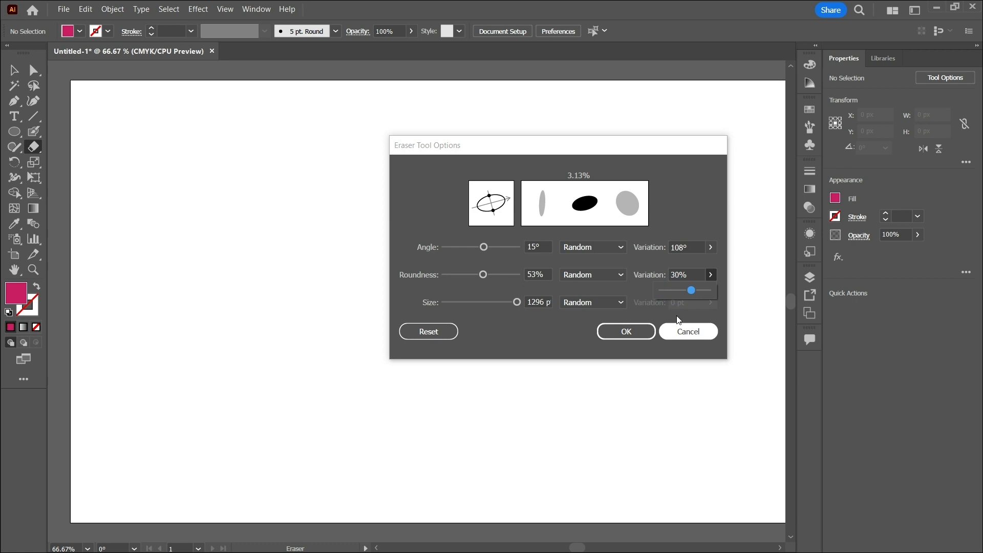
{"action": "left_click", "coordinate": [674, 311]}
- Set the eraser size to 622 pt with a variation of 328 pt and apply the tool options
{"action": "left_click", "coordinate": [609, 301]}
{"action": "left_click", "coordinate": [606, 297]}
{"action": "left_click", "coordinate": [517, 302]}
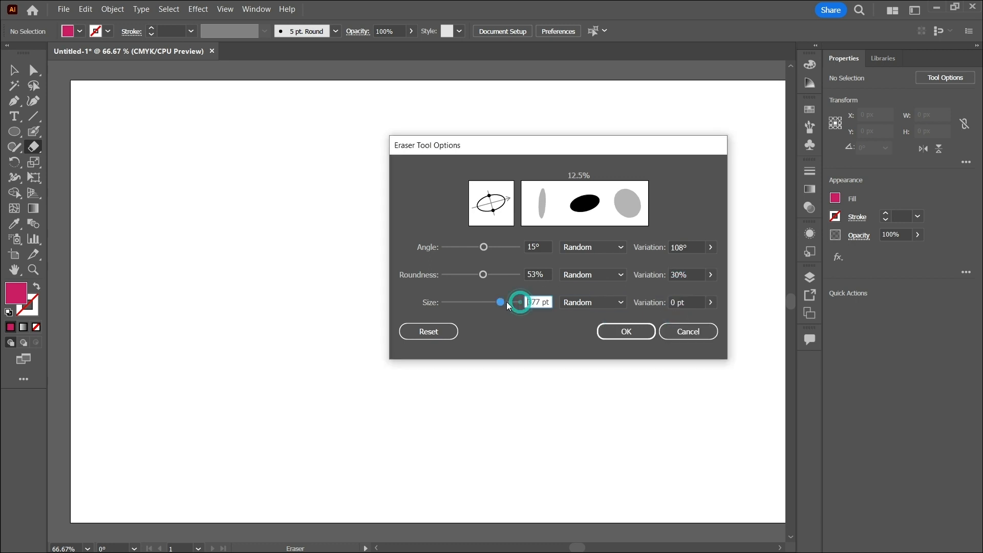
{"action": "left_click_drag", "start_coordinate": [516, 303], "coordinate": [508, 303]}
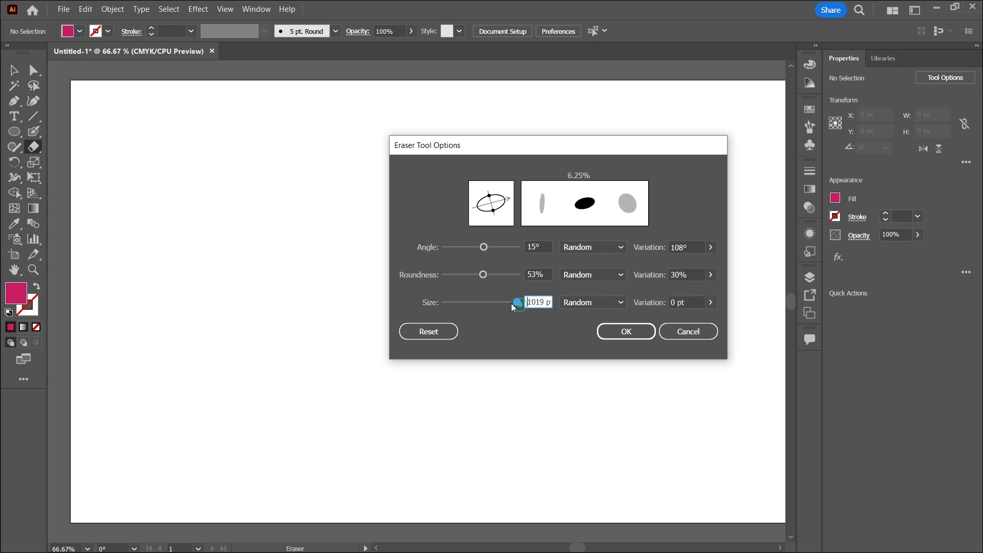
{"action": "left_click", "coordinate": [711, 303]}
{"action": "left_click", "coordinate": [689, 318]}
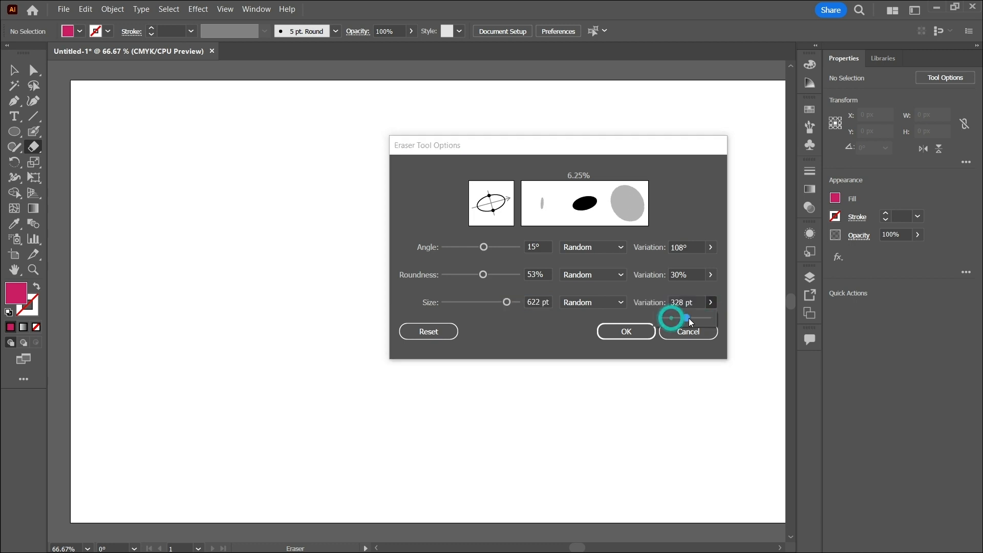
{"action": "left_click", "coordinate": [622, 341]}
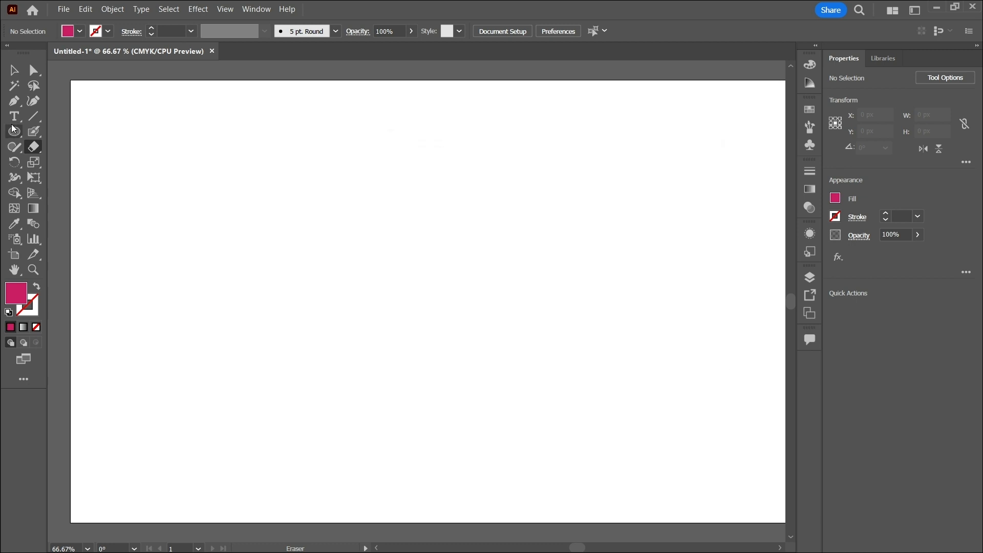
- Draw a rounded rectangle about 724 by 360 px on the empty artboard and activate the Eraser tool
{"action": "left_click", "coordinate": [13, 129]}
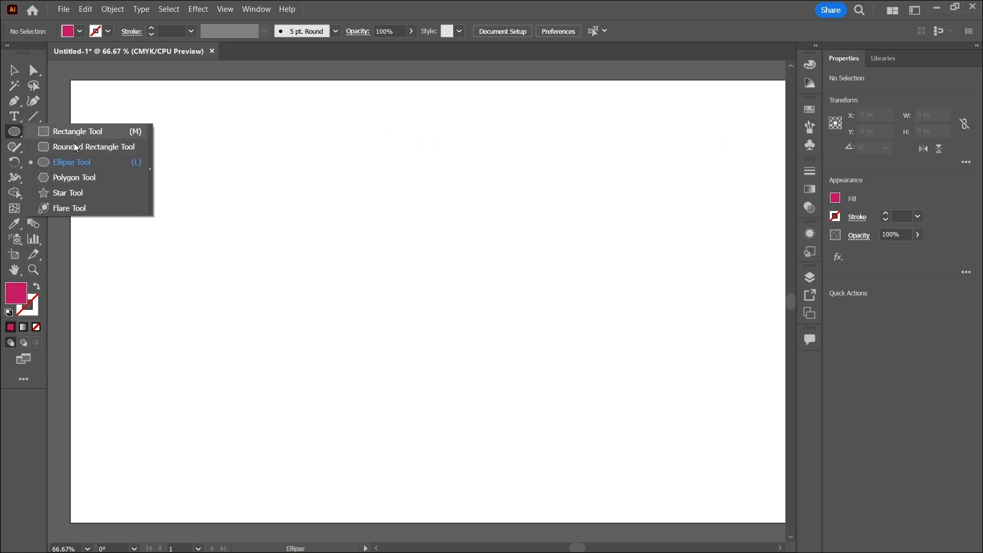
{"action": "left_click", "coordinate": [75, 147]}
{"action": "left_click_drag", "start_coordinate": [135, 143], "coordinate": [673, 409]}
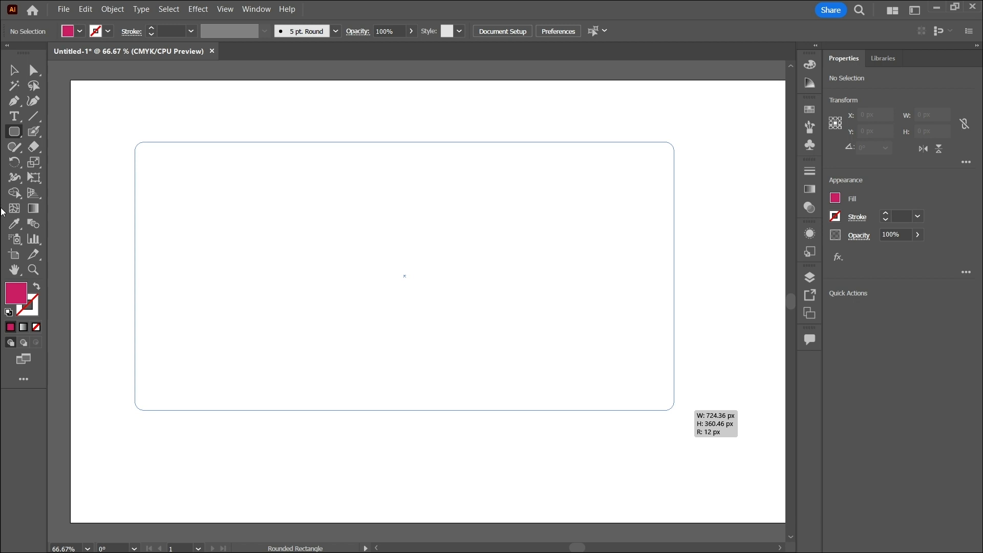
{"action": "left_click", "coordinate": [33, 147]}
- Try erasing a wide swath across the rounded rectangle with the large elliptical eraser, and undo the strokes
{"action": "mouse_move", "coordinate": [164, 219]}
{"action": "left_mouse_down"}
{"action": "mouse_move", "coordinate": [432, 272]}
{"action": "mouse_move", "coordinate": [566, 279]}
{"action": "mouse_move", "coordinate": [588, 312]}
{"action": "left_mouse_up"}
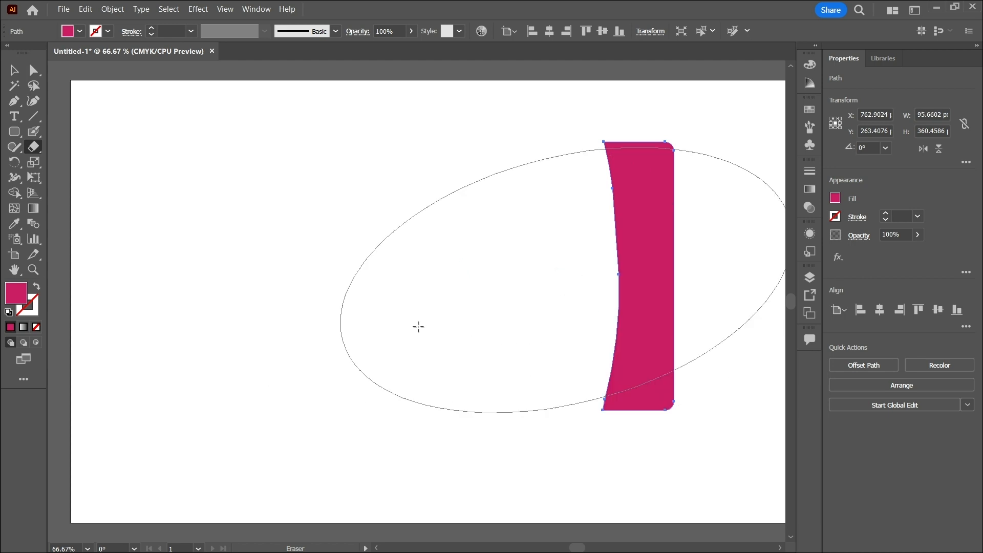
{"action": "key", "text": "ctrl+z"}
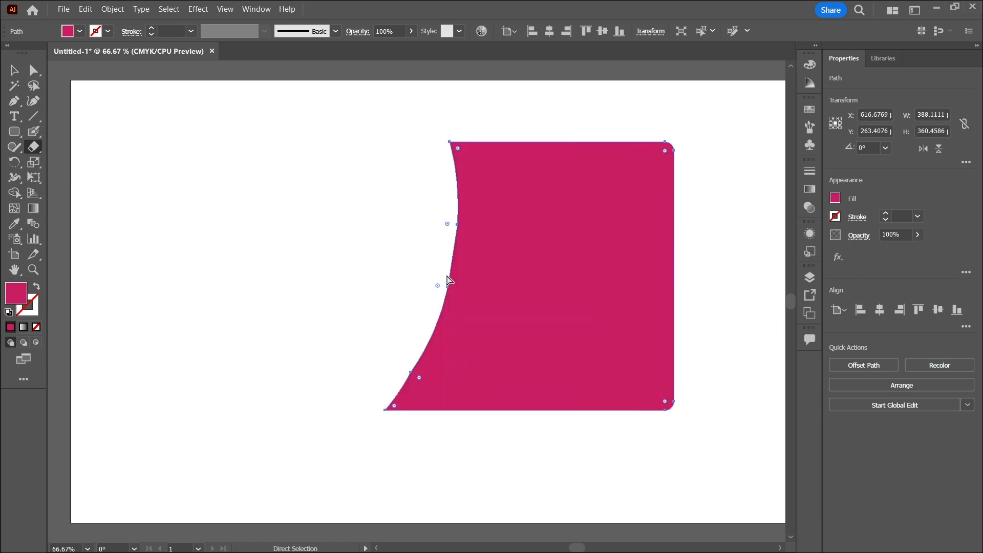
{"action": "key", "text": "ctrl+z"}
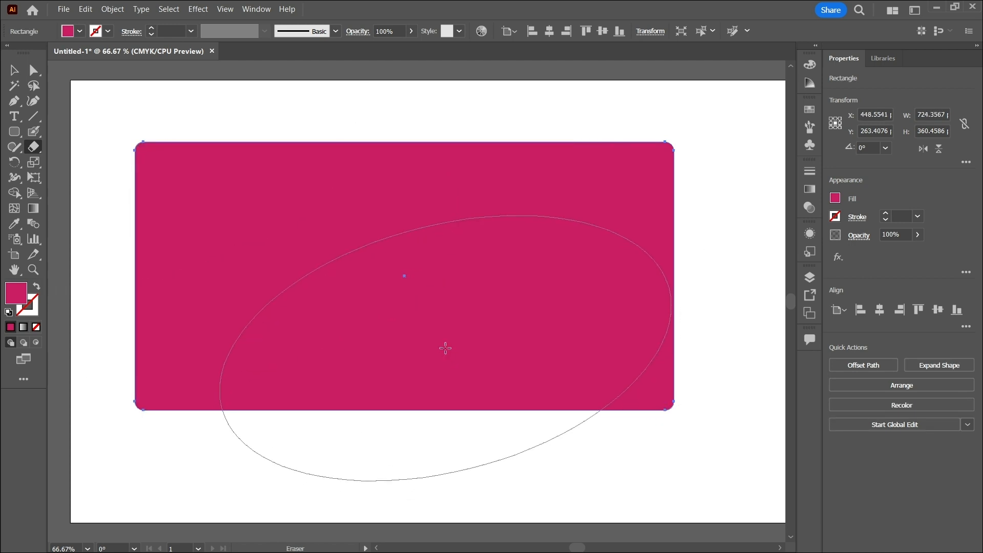
- Reduce the eraser's size to about 142 pt
{"action": "key", "text": "bracketleft"}
{"action": "key", "text": "bracketleft"}
{"action": "key", "text": "bracketleft"}
{"action": "key", "text": "bracketleft"}
{"action": "key", "text": "bracketleft"}
{"action": "key", "text": "bracketleft"}
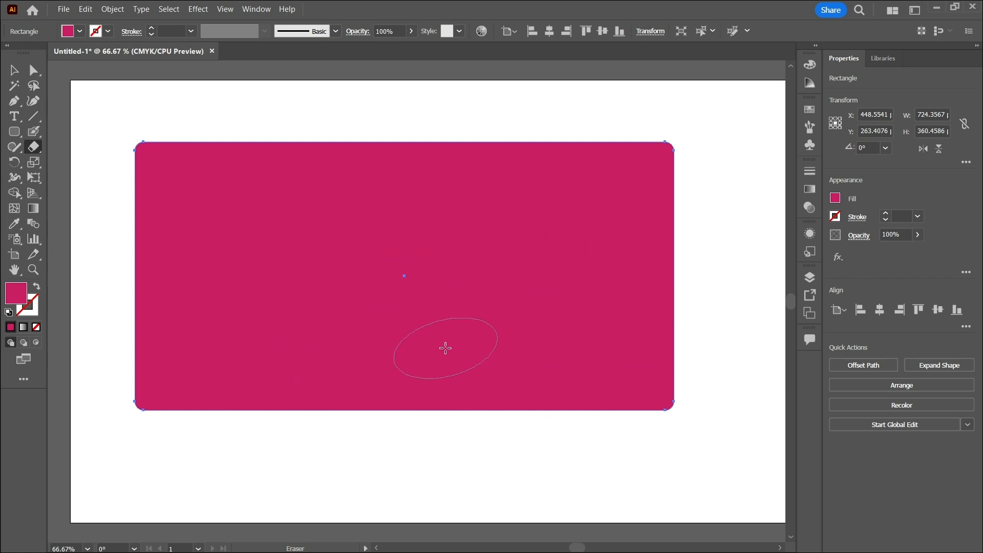
- Erase several areas of varying size along the bottom, centre and top of the rounded rectangle, plus a thin diagonal cut across it
{"action": "left_click_drag", "start_coordinate": [204, 353], "coordinate": [220, 355]}
{"action": "left_click_drag", "start_coordinate": [302, 355], "coordinate": [338, 357]}
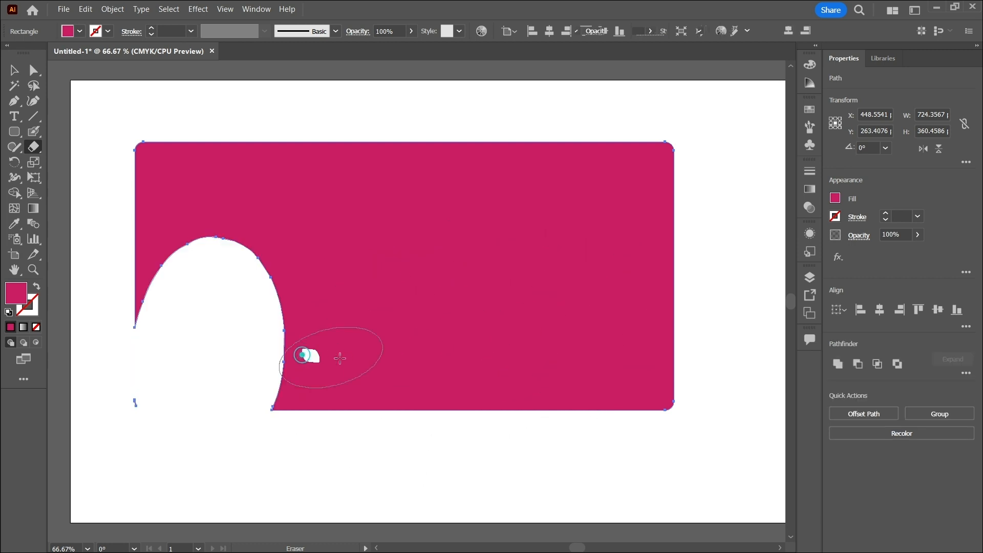
{"action": "left_click_drag", "start_coordinate": [404, 351], "coordinate": [410, 352]}
{"action": "left_click", "coordinate": [566, 307]}
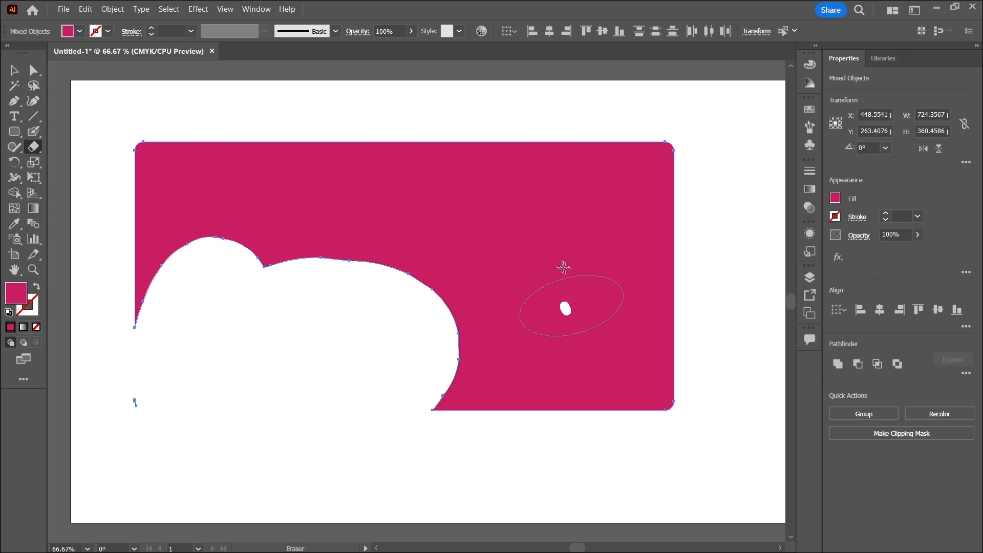
{"action": "left_click", "coordinate": [540, 253]}
{"action": "left_click", "coordinate": [412, 225]}
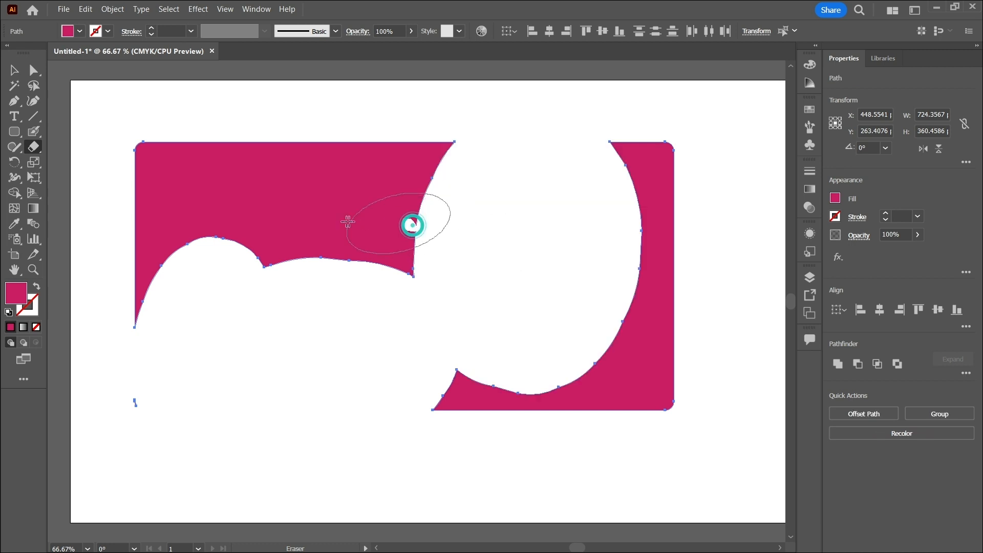
{"action": "left_click", "coordinate": [251, 212]}
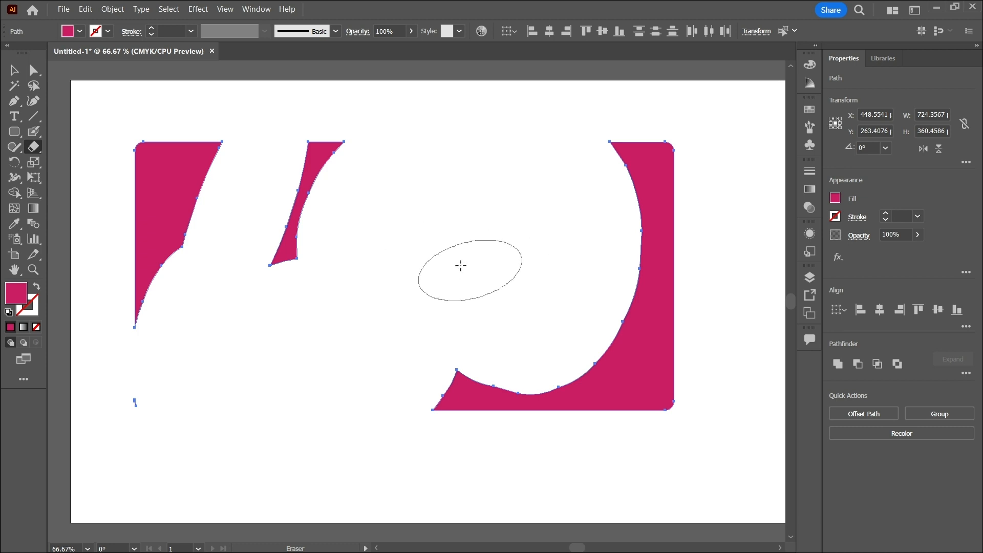
{"action": "left_click_drag", "start_coordinate": [129, 156], "coordinate": [651, 372]}
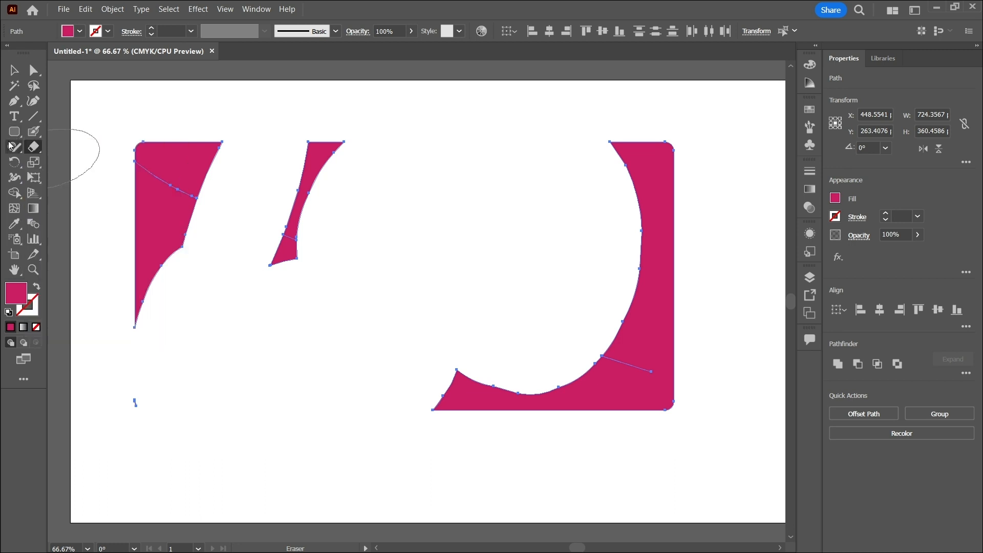
- Open the Eraser tool options and switch the angle, roundness and size modes from Random to Fixed
{"action": "left_click", "coordinate": [36, 150]}
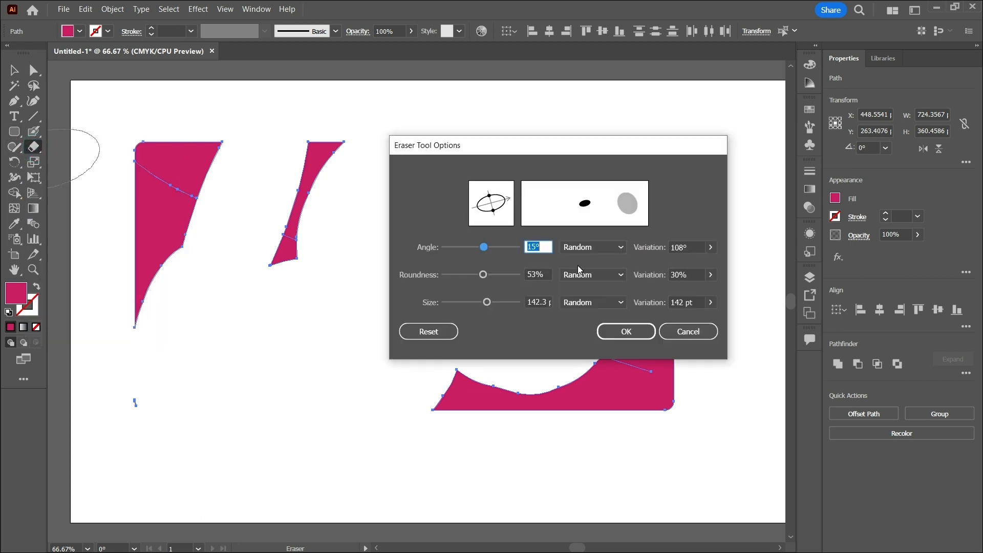
{"action": "left_click", "coordinate": [606, 247]}
{"action": "left_click", "coordinate": [584, 261]}
{"action": "left_click", "coordinate": [596, 275]}
{"action": "left_click", "coordinate": [583, 289]}
{"action": "left_click", "coordinate": [588, 302]}
{"action": "left_click", "coordinate": [584, 302]}
{"action": "left_click", "coordinate": [577, 301]}
{"action": "left_click", "coordinate": [581, 316]}
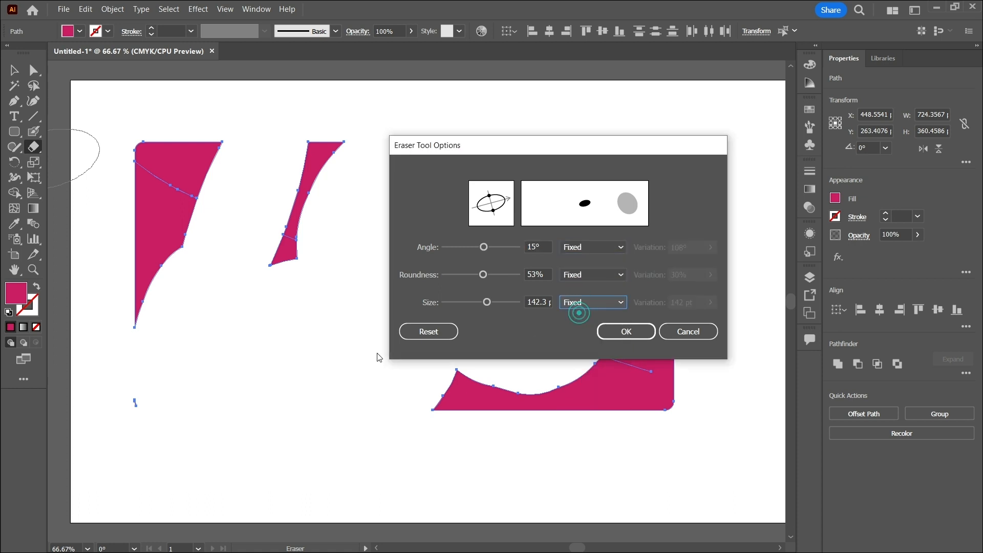
- Reset the eraser options to their defaults, reduce the roundness to roughly half, apply them, and make a stroke across the shape's lower-right part
{"action": "left_click", "coordinate": [421, 337]}
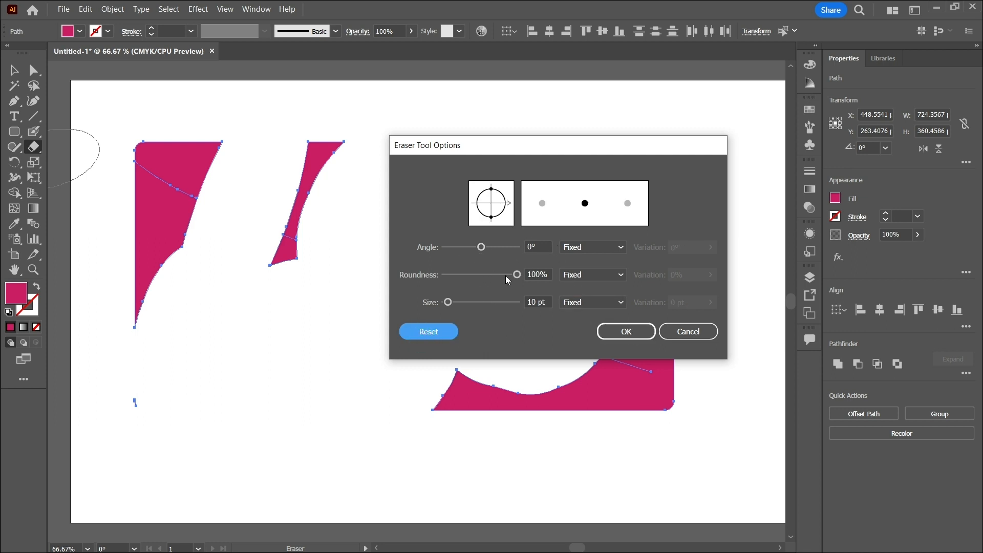
{"action": "left_click_drag", "start_coordinate": [505, 276], "coordinate": [478, 274]}
{"action": "left_click", "coordinate": [624, 331]}
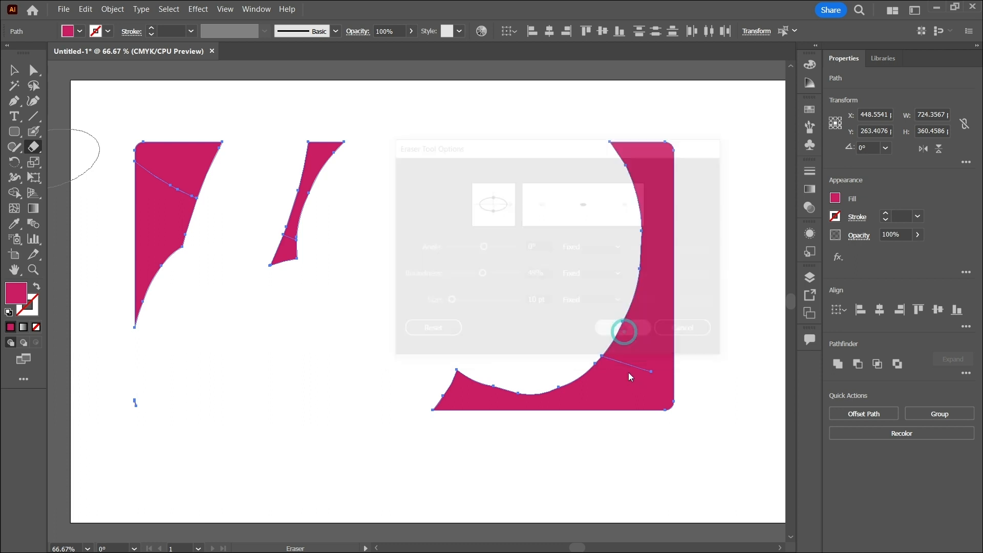
{"action": "mouse_move", "coordinate": [610, 390]}
{"action": "left_mouse_down"}
{"action": "mouse_move", "coordinate": [648, 341]}
{"action": "mouse_move", "coordinate": [637, 373]}
{"action": "mouse_move", "coordinate": [577, 379]}
{"action": "mouse_move", "coordinate": [586, 383]}
{"action": "left_mouse_up"}
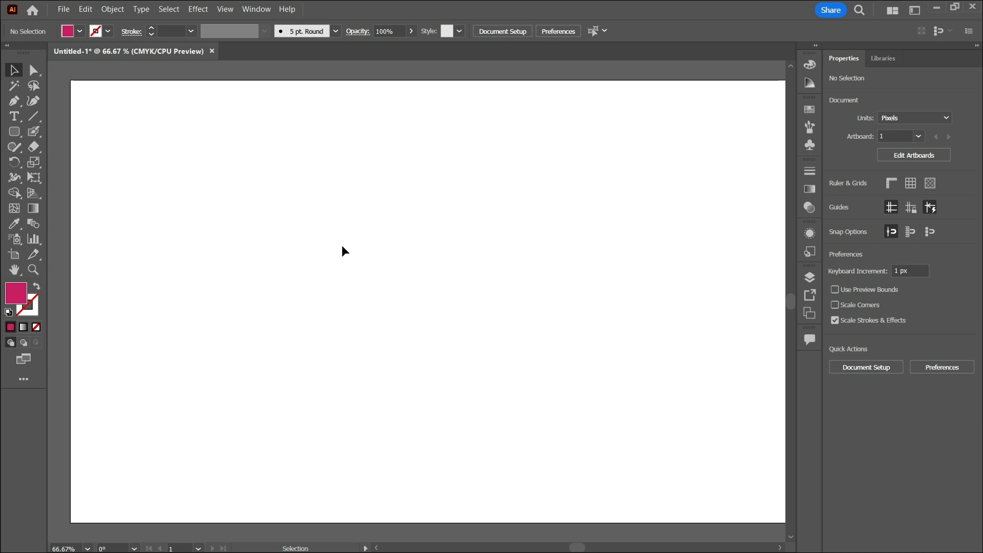
- Draw a rectangle about 300 by 161 px in the upper-left area of the artboard and fill it with green
{"action": "left_click", "coordinate": [21, 136]}
{"action": "left_click_drag", "start_coordinate": [22, 137], "coordinate": [363, 247]}
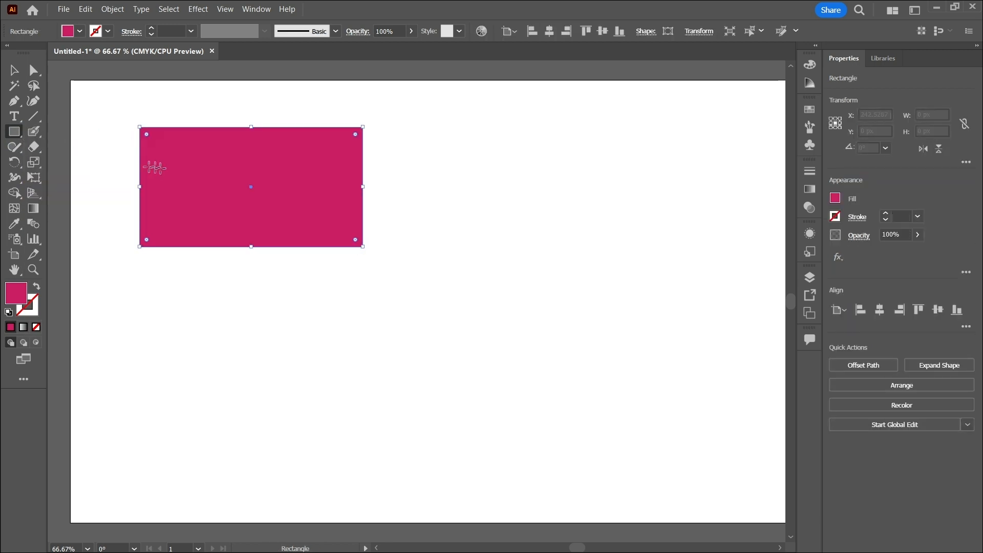
{"action": "left_click", "coordinate": [836, 201]}
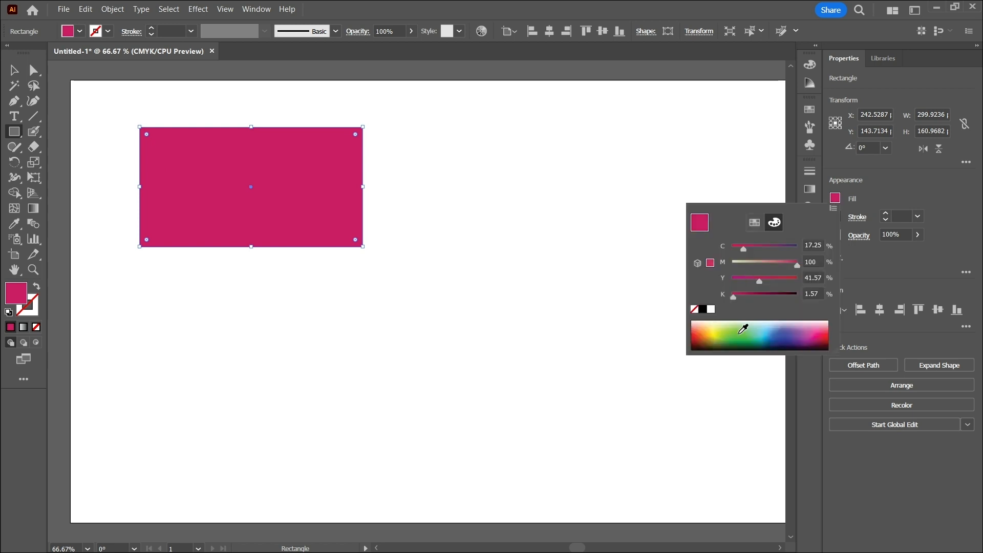
{"action": "left_click", "coordinate": [717, 326]}
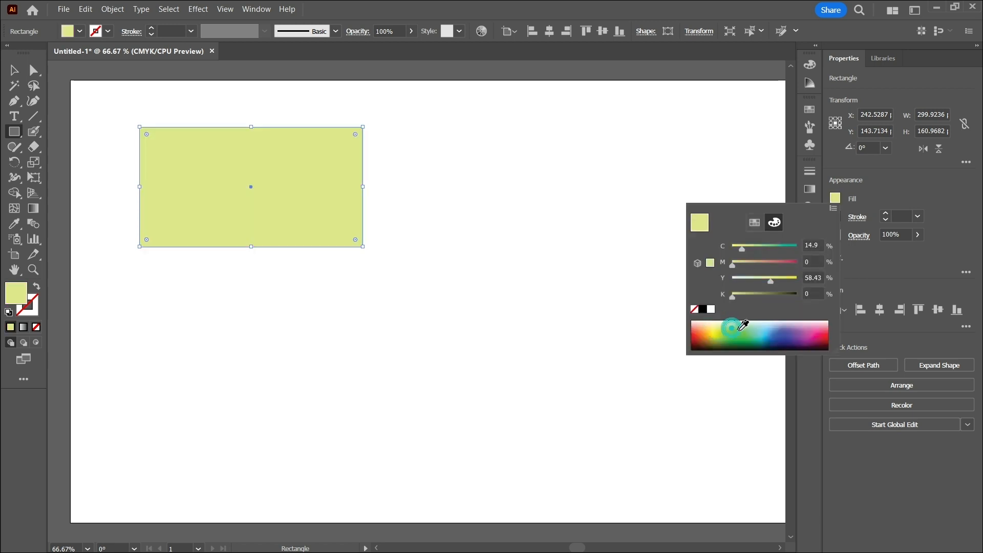
{"action": "left_click", "coordinate": [742, 332]}
{"action": "left_click", "coordinate": [864, 180]}
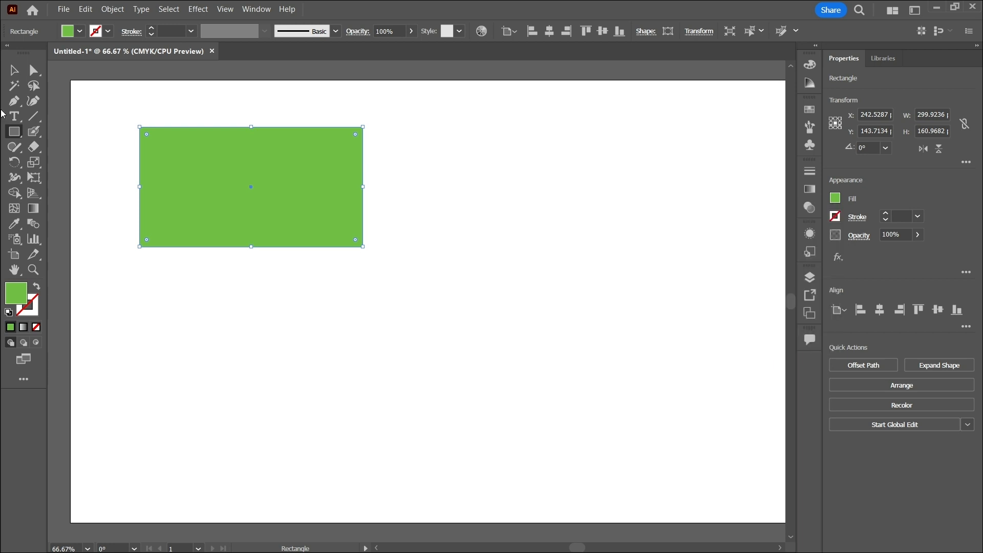
- Activate the Scissors tool and tear off the eraser tool group as a floating toolbar beside the green rectangle
{"action": "left_click_drag", "start_coordinate": [32, 150], "coordinate": [91, 167]}
{"action": "left_click_drag", "start_coordinate": [39, 149], "coordinate": [156, 166]}
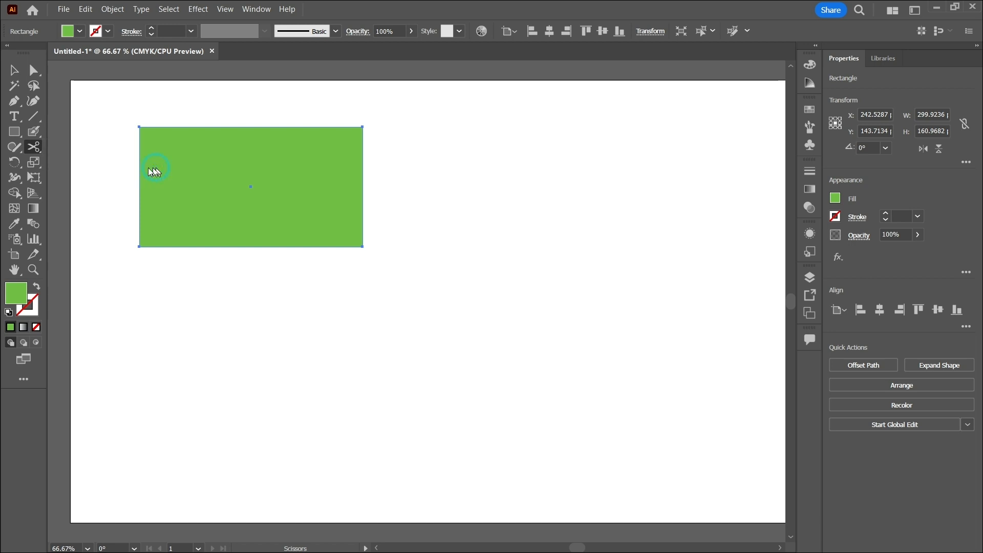
{"action": "left_click_drag", "start_coordinate": [73, 157], "coordinate": [437, 121]}
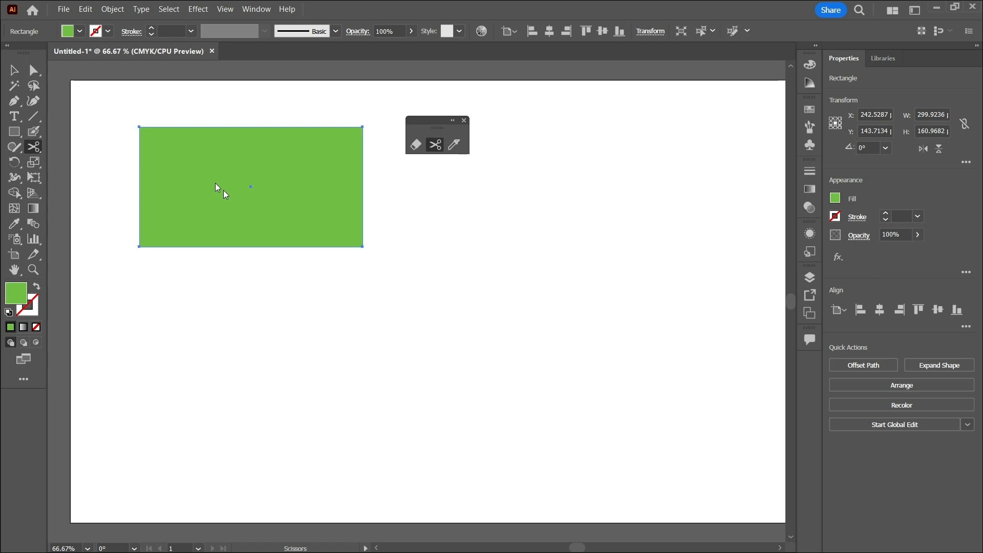
- Cut the green rectangle horizontally with the Scissors at level points on its left and right edges, below the middle
{"action": "left_click", "coordinate": [139, 188]}
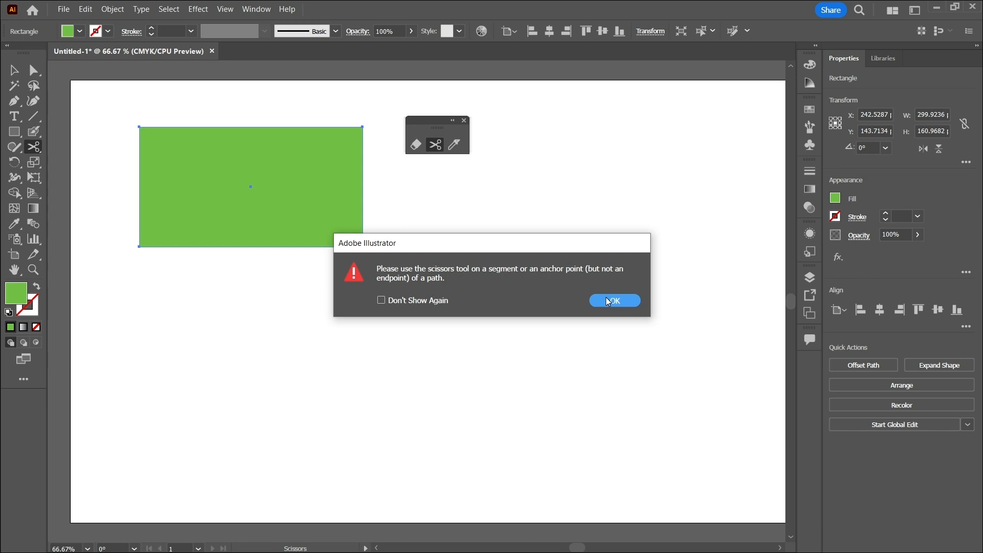
{"action": "left_click", "coordinate": [628, 302]}
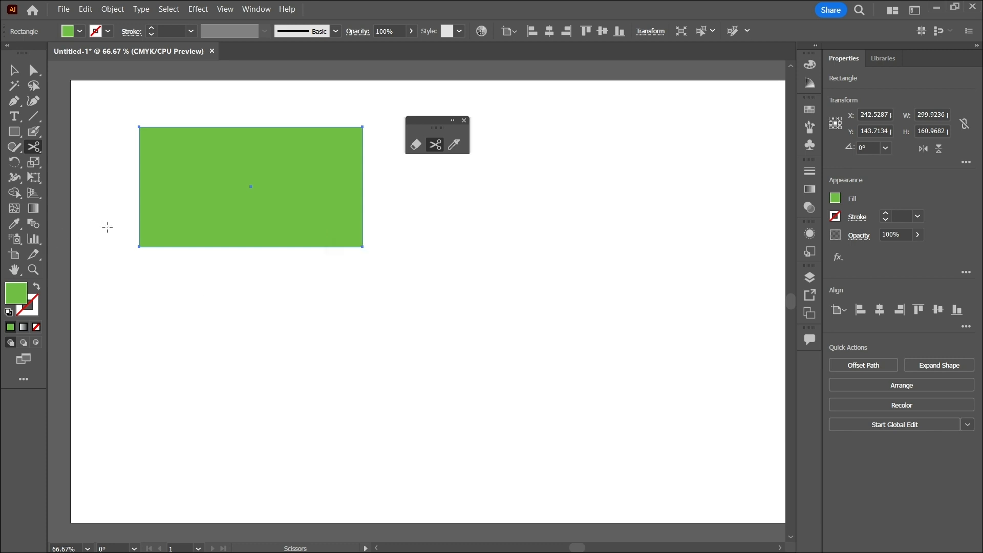
{"action": "left_click", "coordinate": [138, 208]}
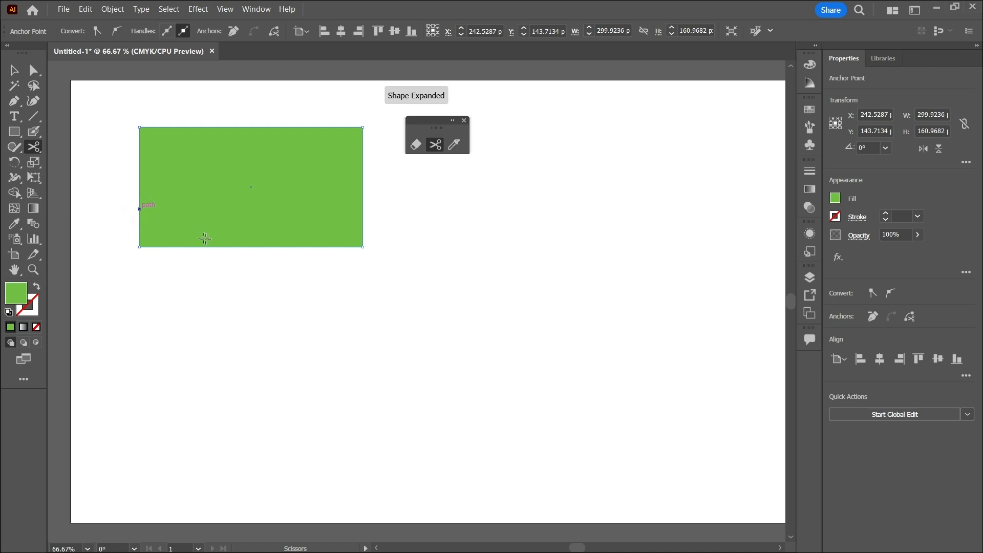
{"action": "left_click", "coordinate": [363, 208]}
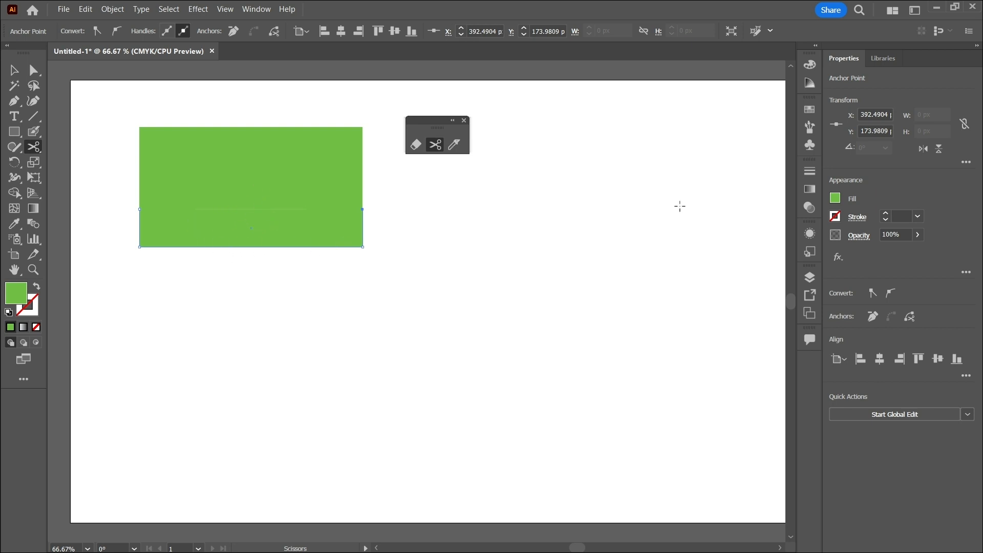
- Select both pieces of the cut rectangle and give them a black 3 pt stroke
{"action": "left_click", "coordinate": [14, 71]}
{"action": "left_click_drag", "start_coordinate": [118, 115], "coordinate": [299, 254]}
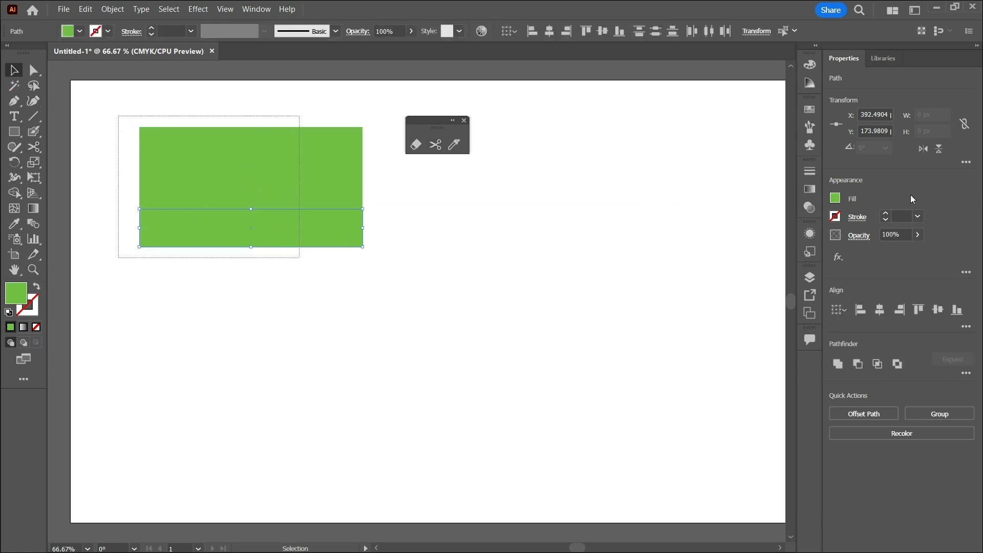
{"action": "left_click", "coordinate": [835, 217]}
{"action": "left_click", "coordinate": [722, 262]}
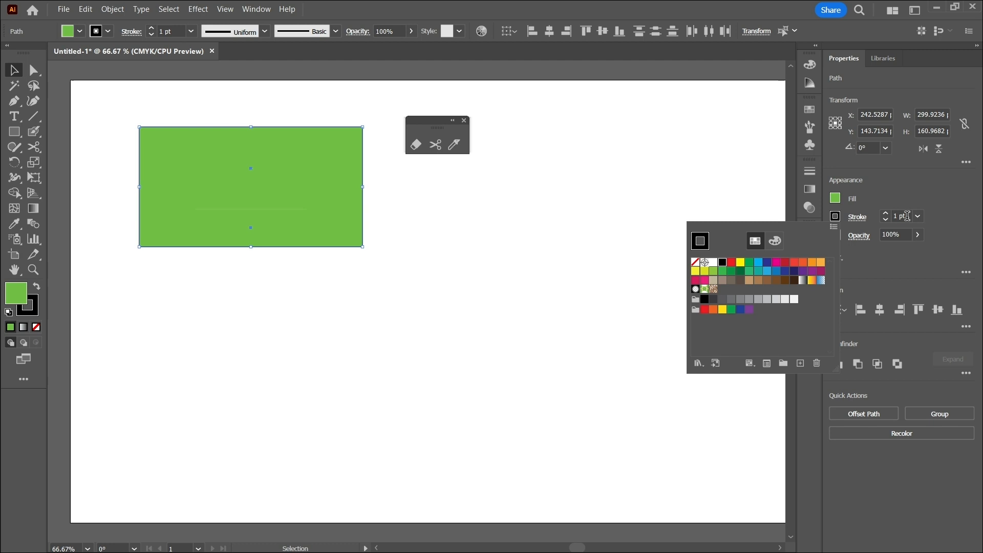
{"action": "left_click", "coordinate": [901, 216]}
{"action": "scroll", "coordinate": [901, 217], "scroll_direction": "up", "scroll_amount": 5}
{"action": "scroll", "coordinate": [901, 217], "scroll_direction": "down", "scroll_amount": 3}
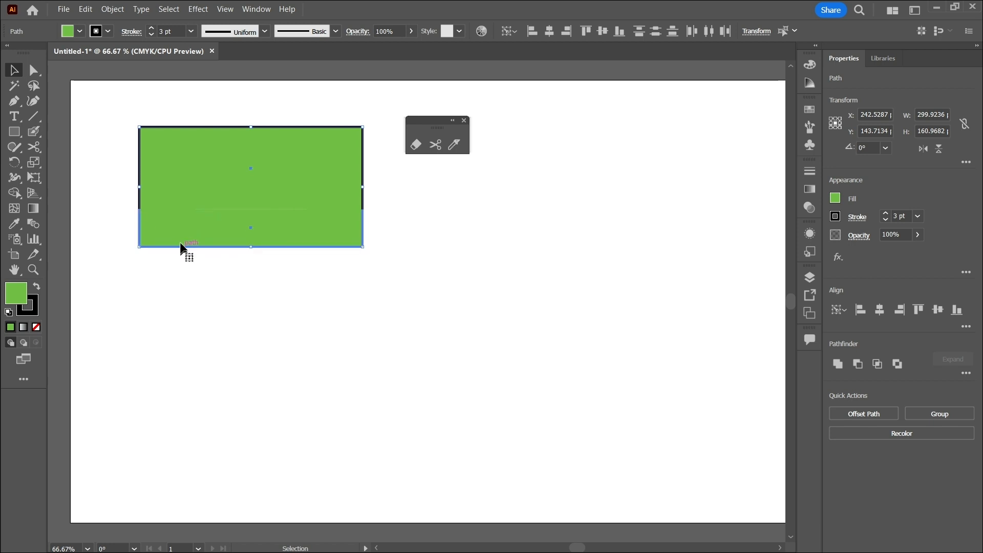
- Move the lower strip down and to the right, separating it from the upper piece, and shift the upper piece rightward above it
{"action": "left_click_drag", "start_coordinate": [186, 231], "coordinate": [191, 257]}
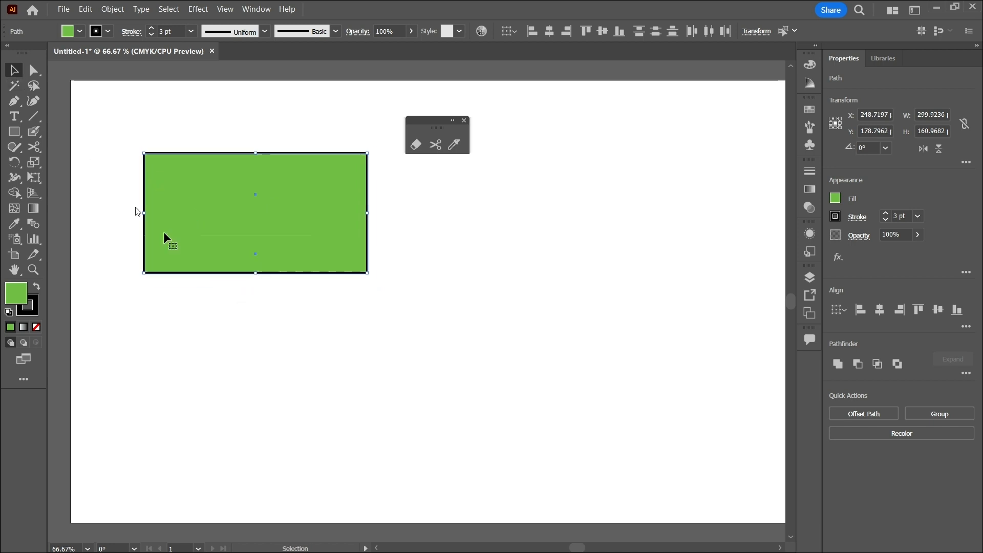
{"action": "double_click", "coordinate": [188, 268]}
{"action": "left_click_drag", "start_coordinate": [187, 267], "coordinate": [257, 336]}
{"action": "double_click", "coordinate": [307, 271]}
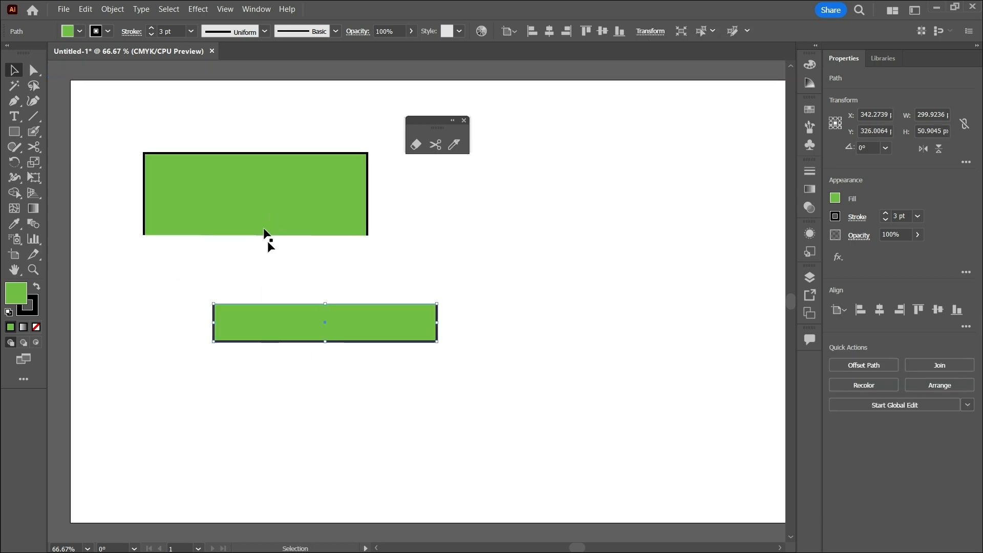
{"action": "left_click_drag", "start_coordinate": [259, 199], "coordinate": [377, 239]}
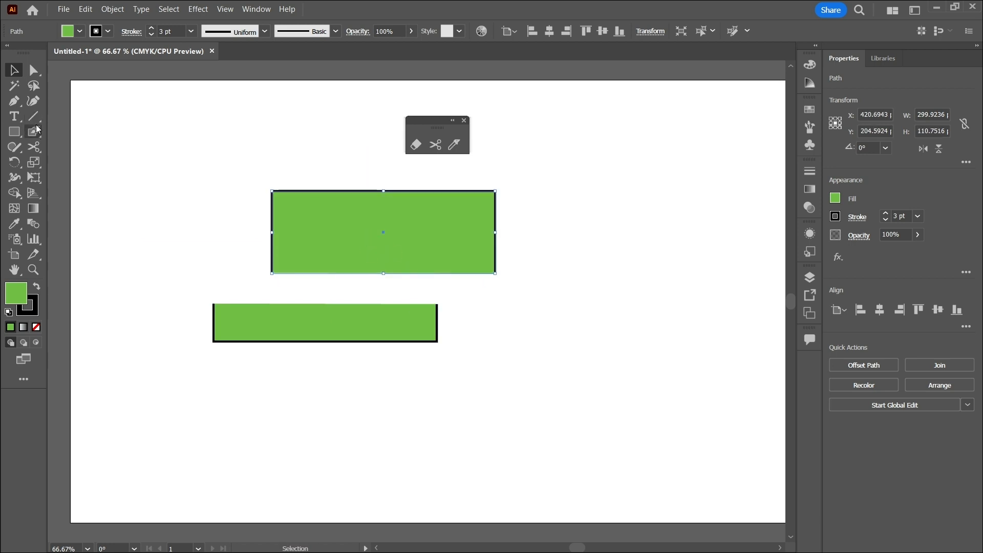
- Cut the upper piece with the Scissors at a point on its top edge and try another cut at its lower-right corner
{"action": "left_click", "coordinate": [33, 148]}
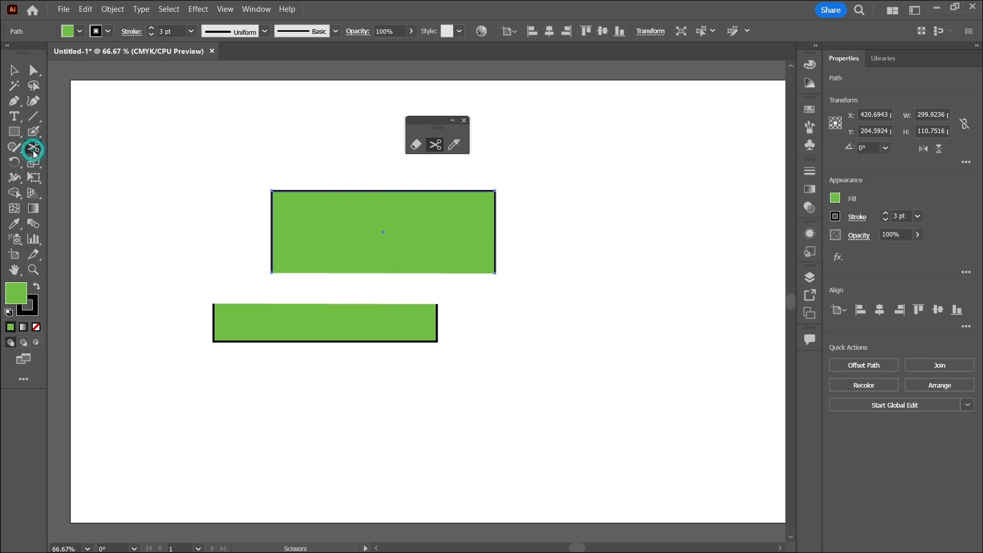
{"action": "left_click", "coordinate": [350, 191]}
{"action": "left_click", "coordinate": [453, 273]}
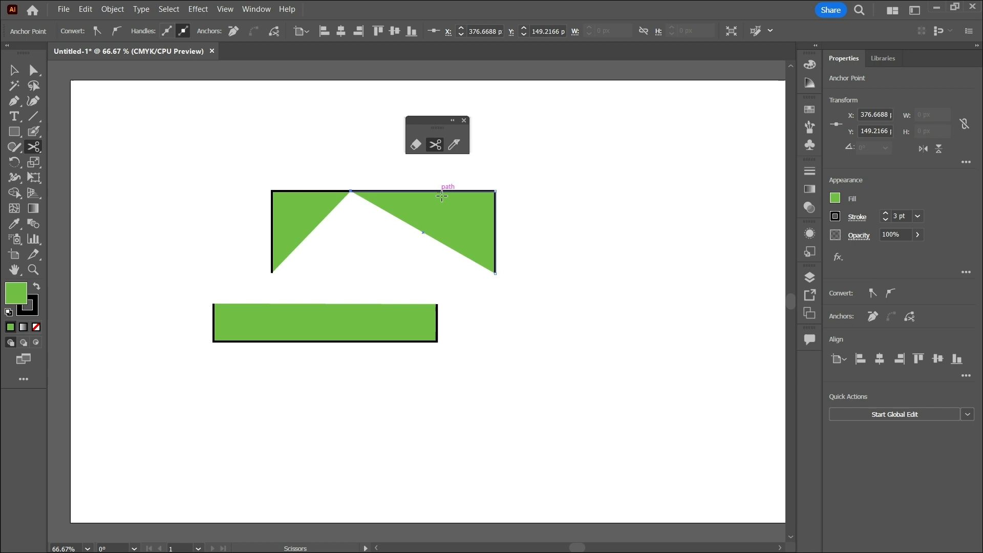
{"action": "left_click", "coordinate": [496, 274]}
{"action": "left_click", "coordinate": [602, 301]}
- Move the two triangular pieces apart, the larger one to the lower right and the smaller one to the left
{"action": "left_click", "coordinate": [21, 73]}
{"action": "left_click_drag", "start_coordinate": [435, 197], "coordinate": [441, 265]}
{"action": "left_click_drag", "start_coordinate": [324, 219], "coordinate": [36, 115]}
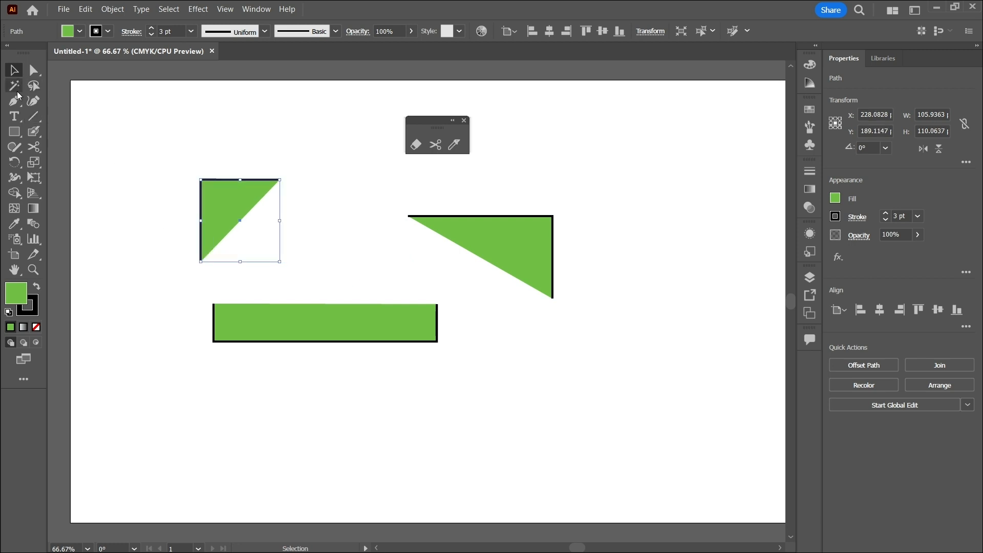
- Cut the lower strip with the Scissors at one point on its left edge and two points on its right edge
{"action": "left_click", "coordinate": [33, 147]}
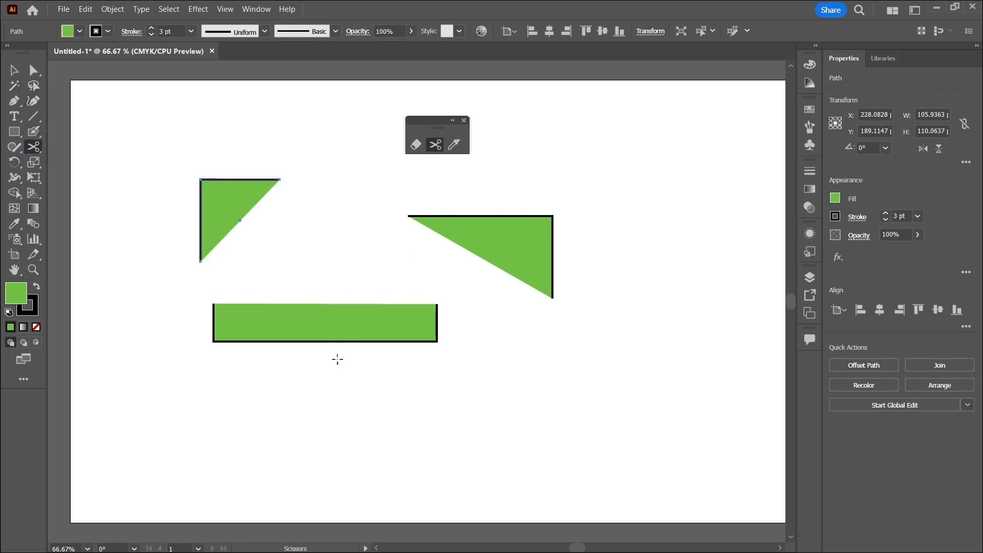
{"action": "left_click", "coordinate": [213, 319]}
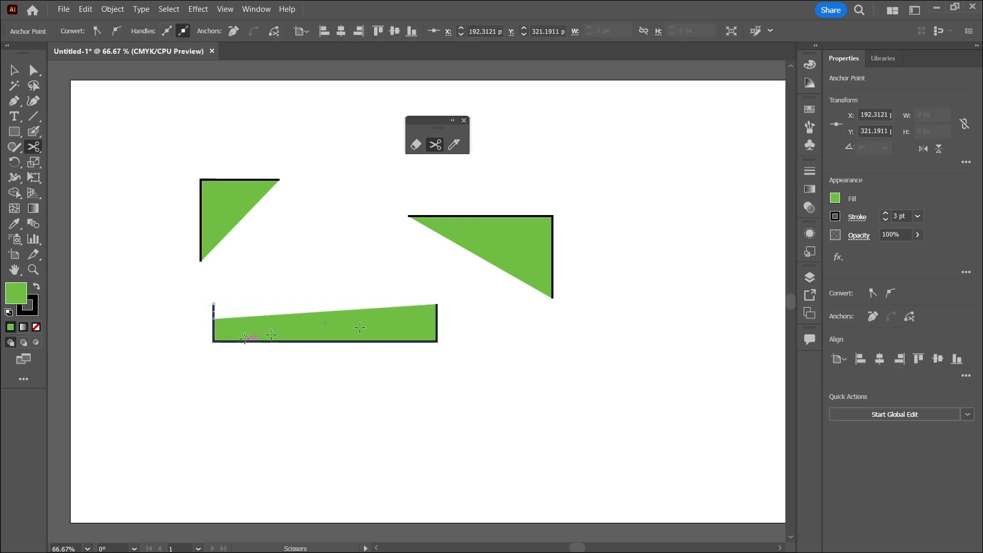
{"action": "left_click", "coordinate": [437, 321]}
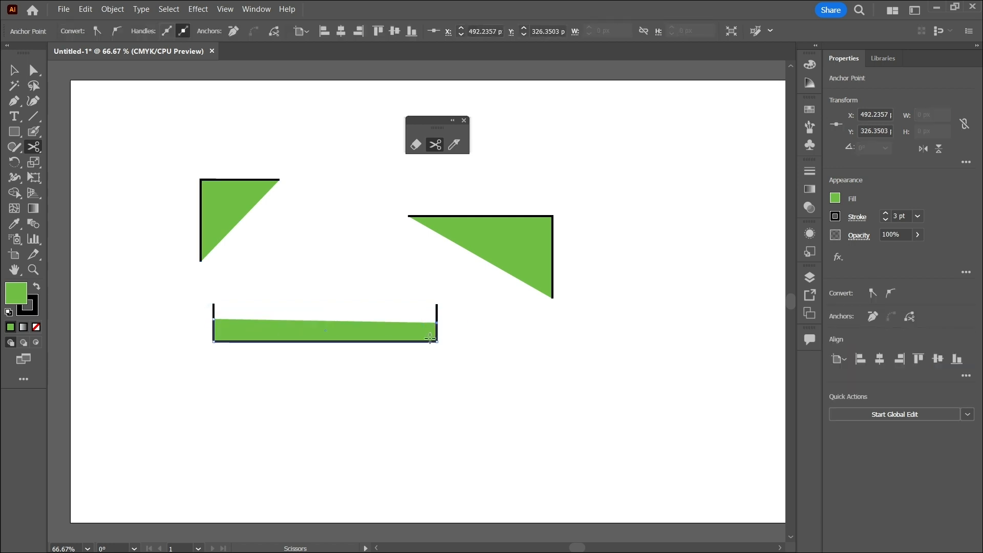
{"action": "left_click", "coordinate": [436, 338]}
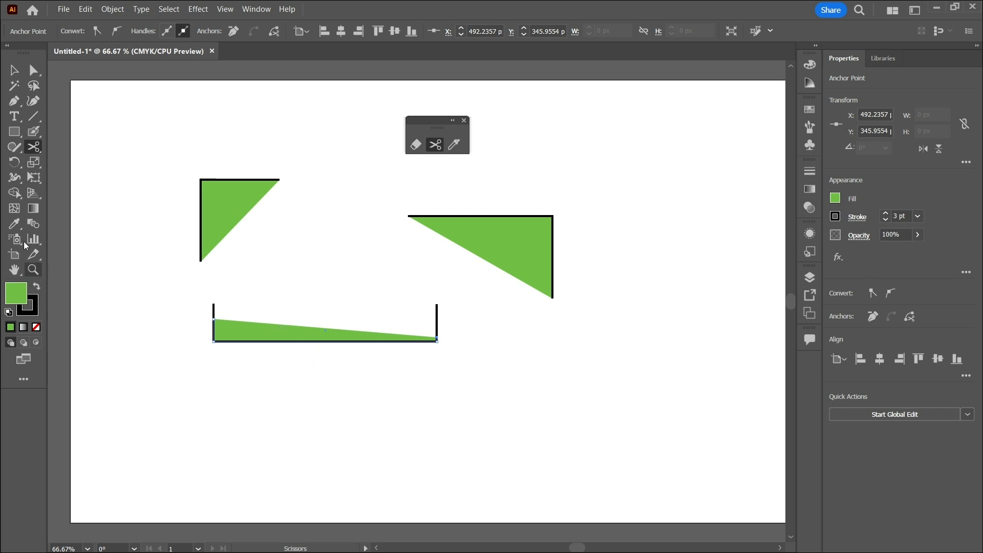
- Move the strip's bottom wedge down and to the right, away from its cut-off edge segments
{"action": "left_click", "coordinate": [14, 70]}
{"action": "left_click_drag", "start_coordinate": [295, 338], "coordinate": [329, 369]}
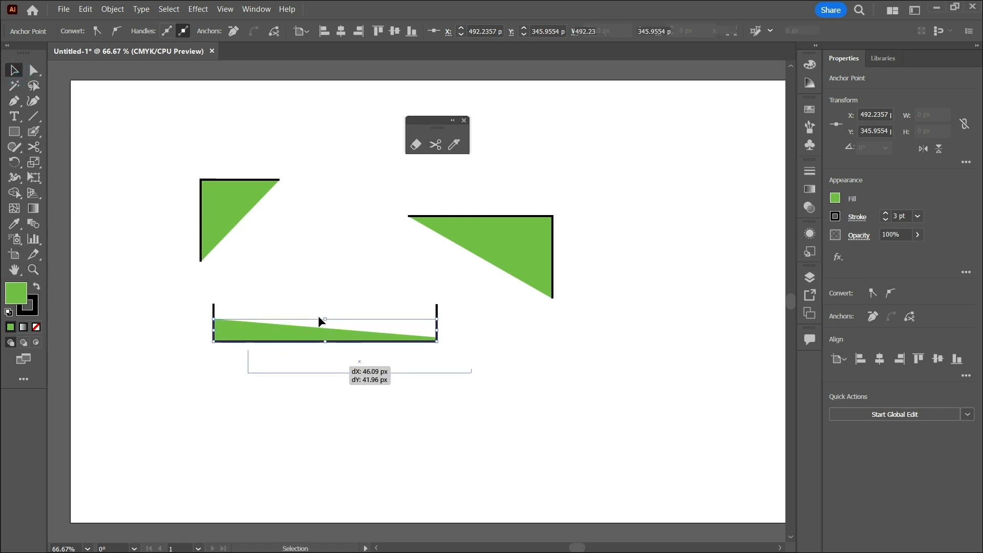